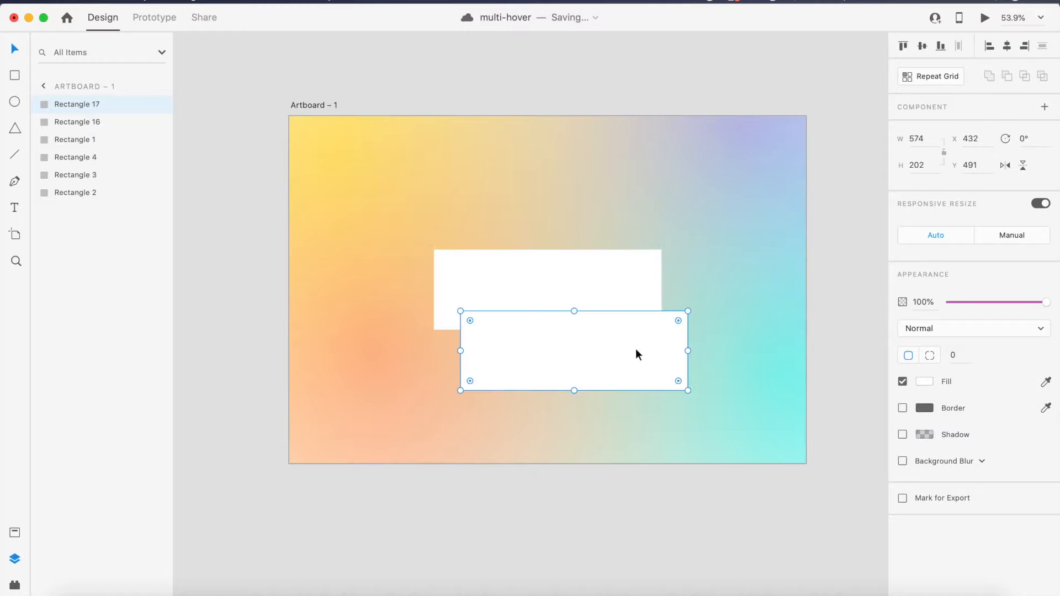
Step: Shrink the front white rectangle to about 441 × 184 and fill it with black (#000000)
{"action": "left_click_drag", "start_coordinate": [688, 390], "coordinate": [635, 383]}
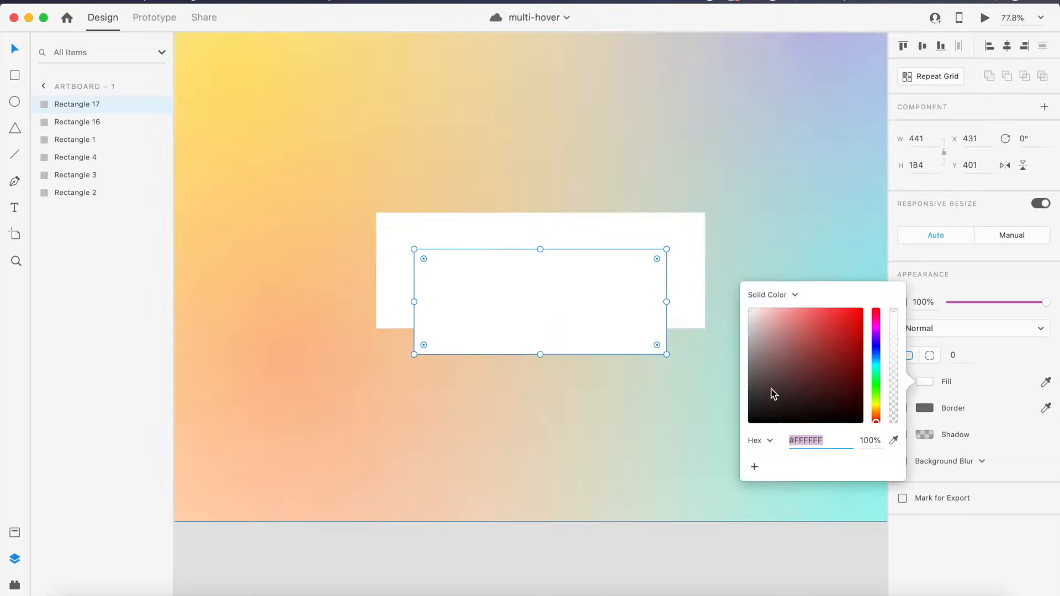
{"action": "left_click", "coordinate": [771, 391]}
{"action": "left_click_drag", "start_coordinate": [771, 391], "coordinate": [701, 454]}
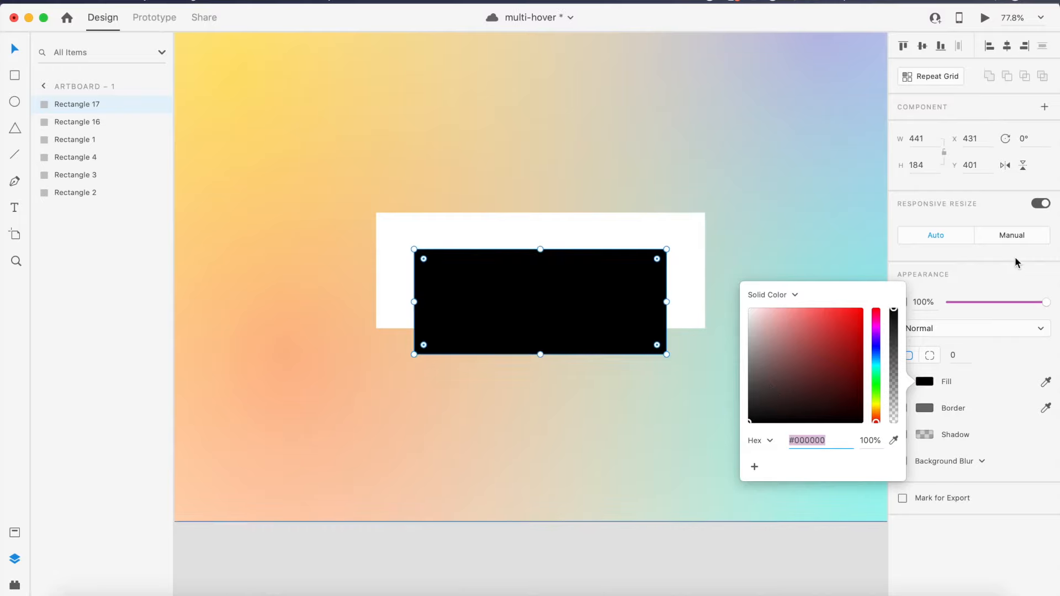
{"action": "left_click", "coordinate": [977, 316]}
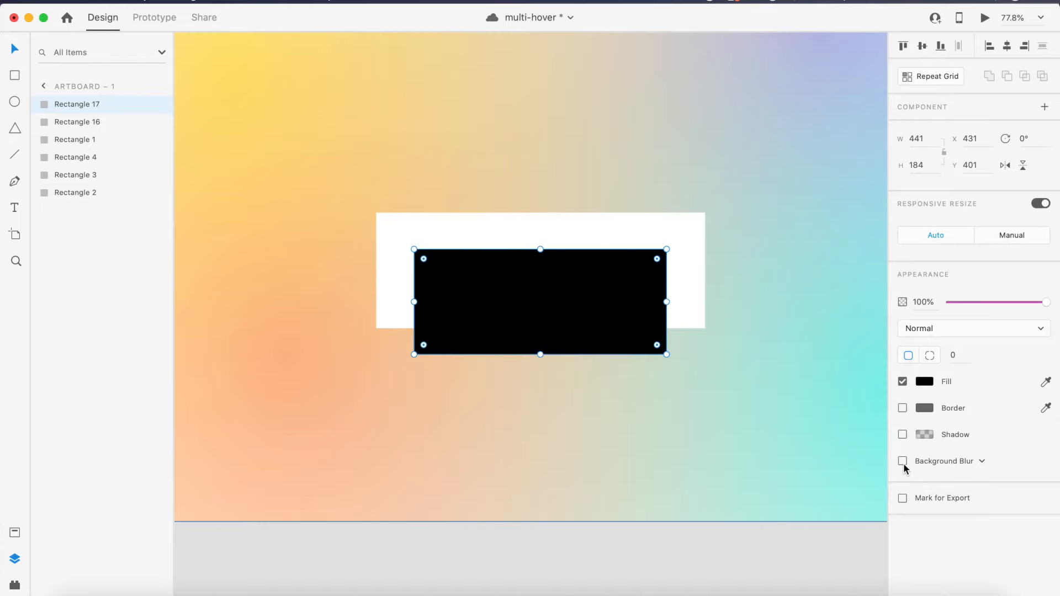
Step: Apply an Object Blur of 15 to the black rectangle
{"action": "left_click", "coordinate": [902, 463]}
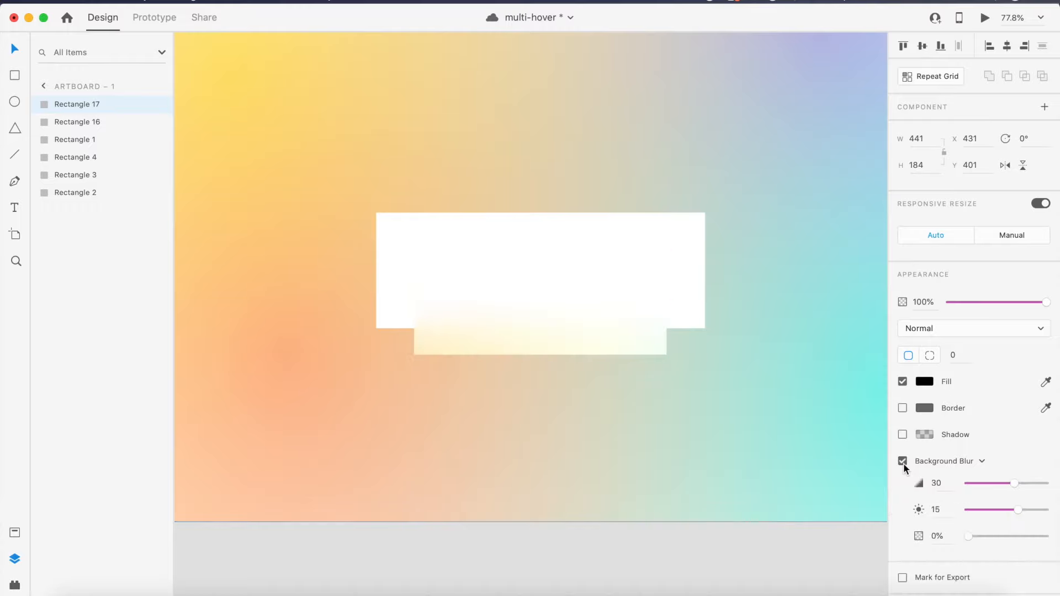
{"action": "left_click", "coordinate": [983, 462]}
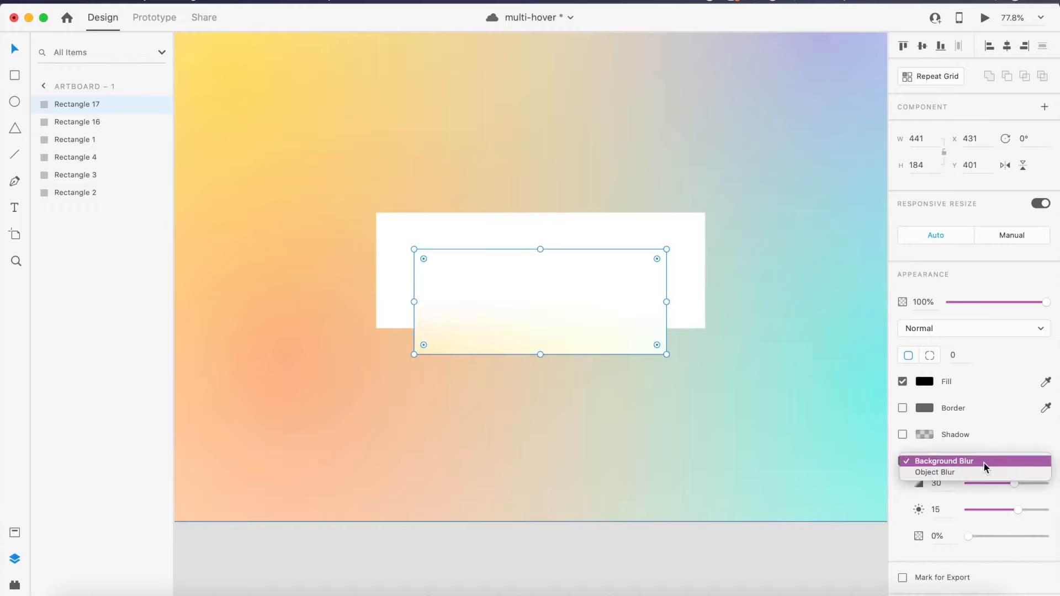
{"action": "left_click", "coordinate": [958, 473]}
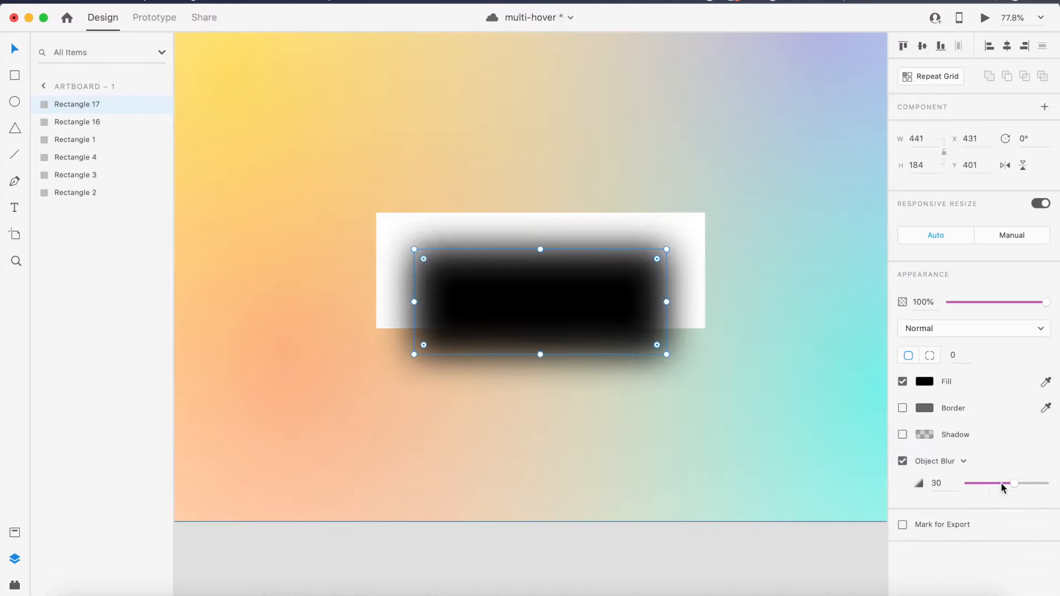
{"action": "left_click", "coordinate": [944, 484]}
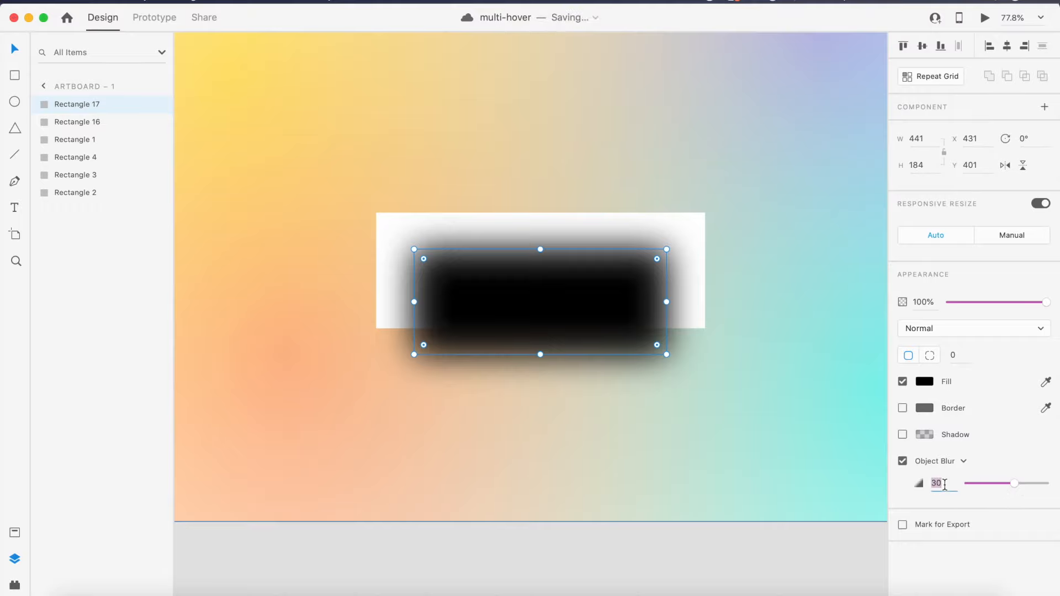
{"action": "type", "text": "15"}
{"action": "key", "text": "Return"}
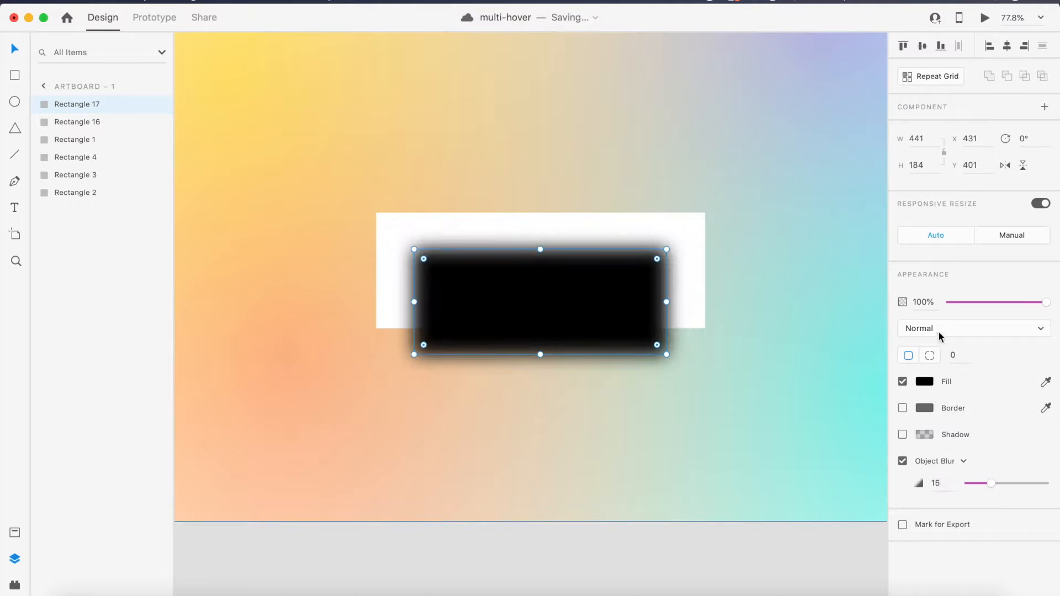
Step: Set the blurred black rectangle's opacity to 25%
{"action": "left_click", "coordinate": [928, 302]}
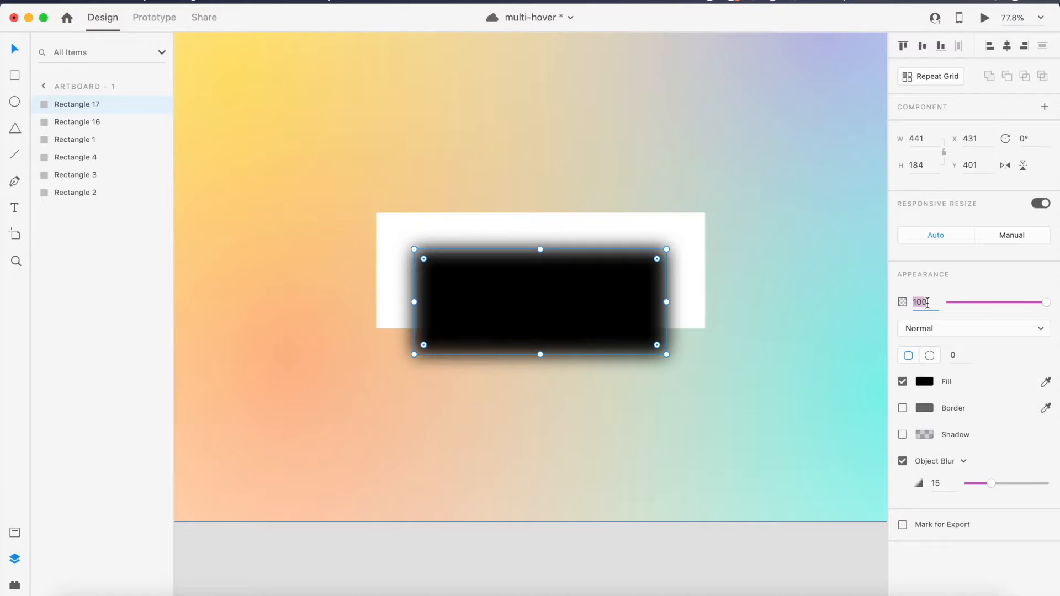
{"action": "type", "text": "25"}
{"action": "key", "text": "Return"}
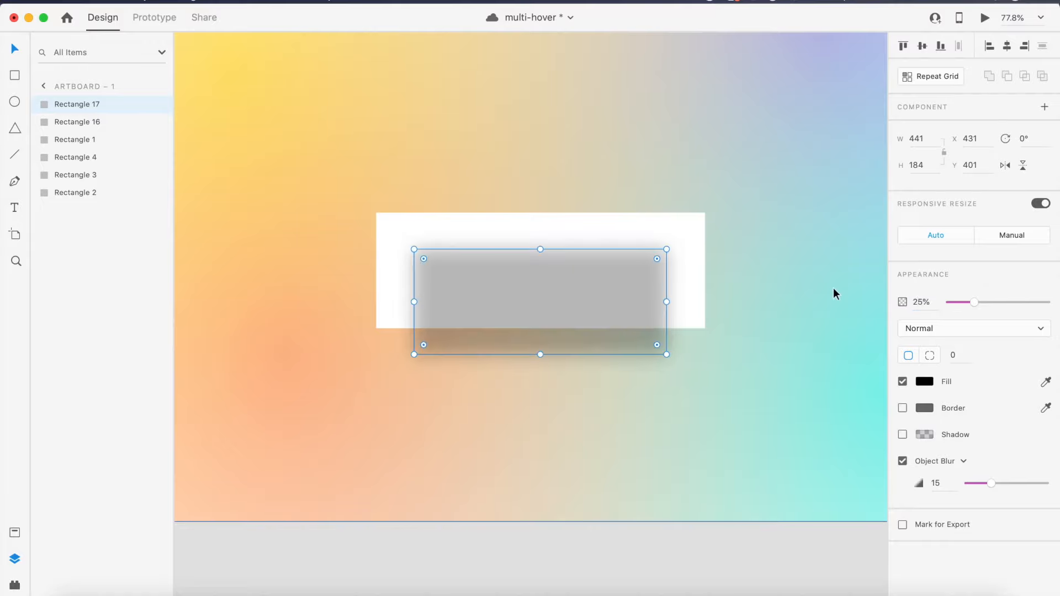
Step: Send the blurred rectangle behind the white card and move it up 20 px as a drop shadow
{"action": "key", "text": "super+bracketleft"}
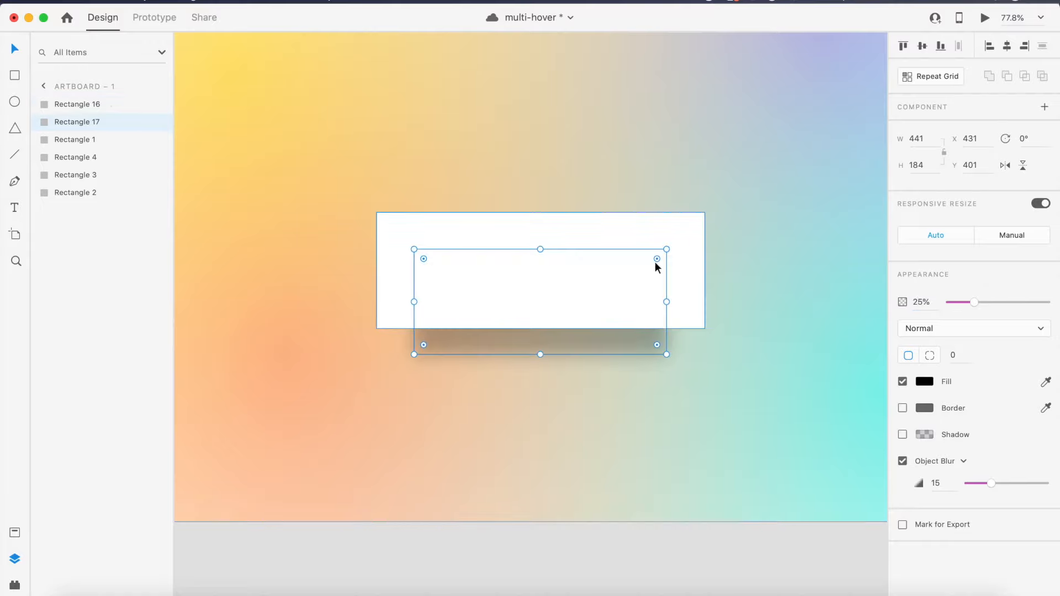
{"action": "key", "text": "shift+Up"}
{"action": "key", "text": "shift+Up"}
{"action": "key", "text": "super+0"}
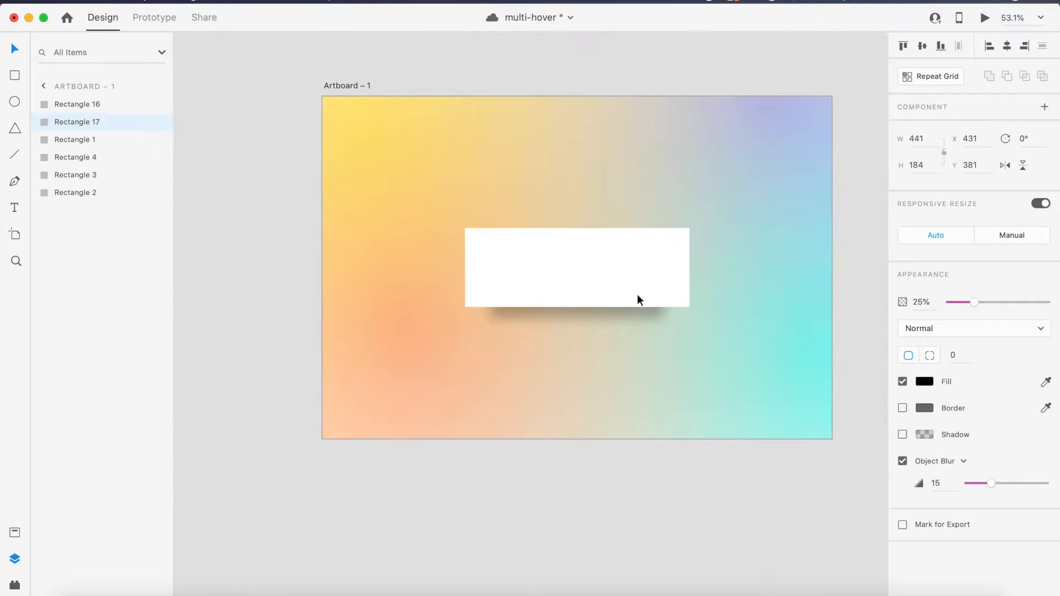
{"action": "left_click", "coordinate": [578, 470]}
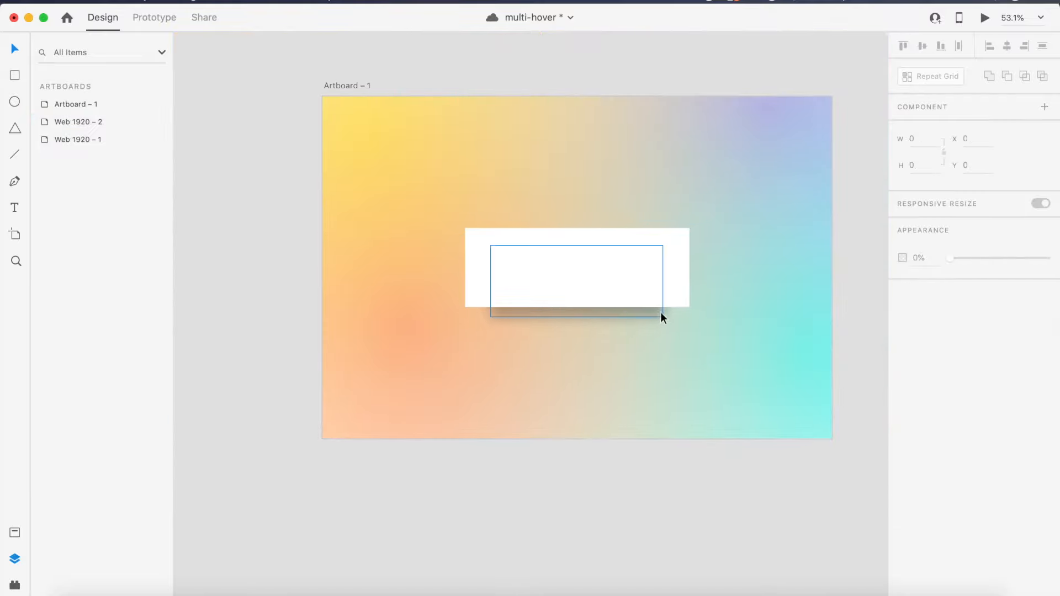
Step: Add the text "HOVER" on the white card
{"action": "left_click", "coordinate": [674, 258]}
{"action": "scroll", "coordinate": [673, 244], "scroll_direction": "up", "scroll_amount": 3}
{"action": "key", "text": "t"}
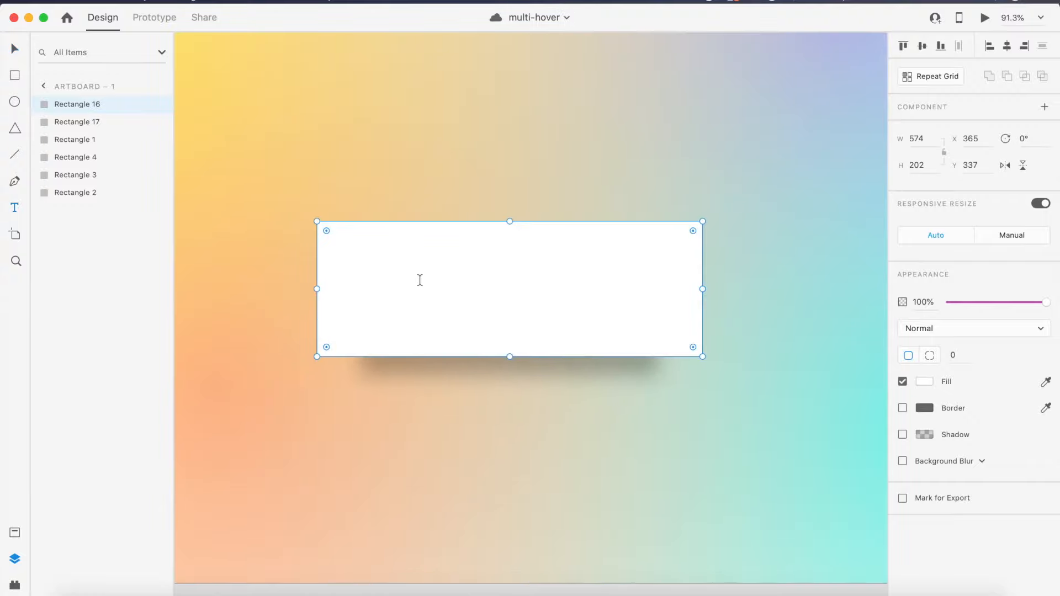
{"action": "left_click", "coordinate": [402, 288]}
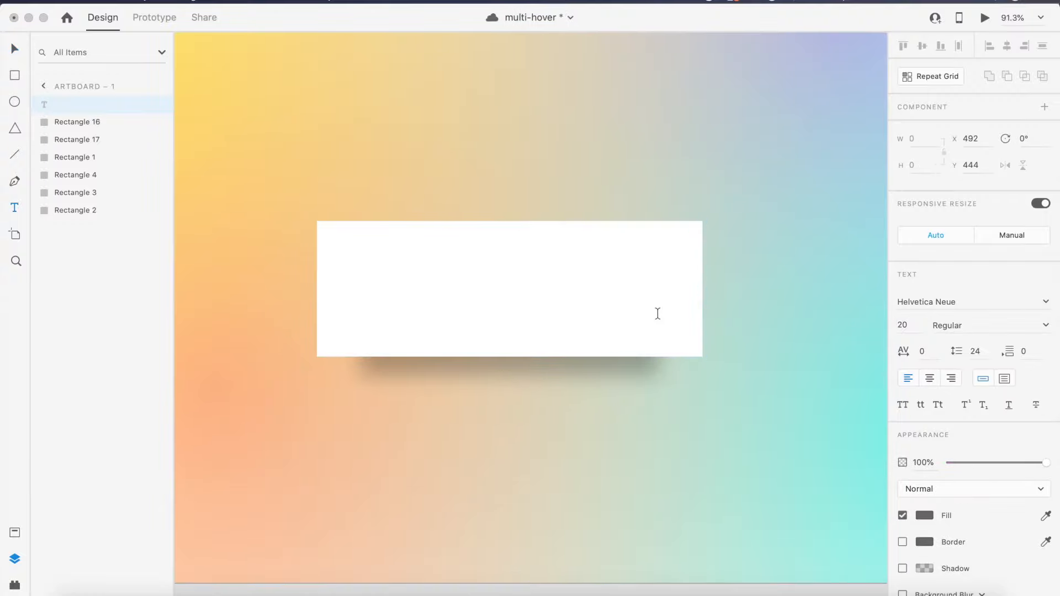
{"action": "type", "text": "HOVER"}
{"action": "key", "text": "Escape"}
{"action": "key", "text": "Escape"}
Step: Center the HOVER text on the white card and style it bold and black at size 70
{"action": "left_click", "coordinate": [431, 293]}
{"action": "left_click_drag", "start_coordinate": [426, 295], "coordinate": [525, 288]}
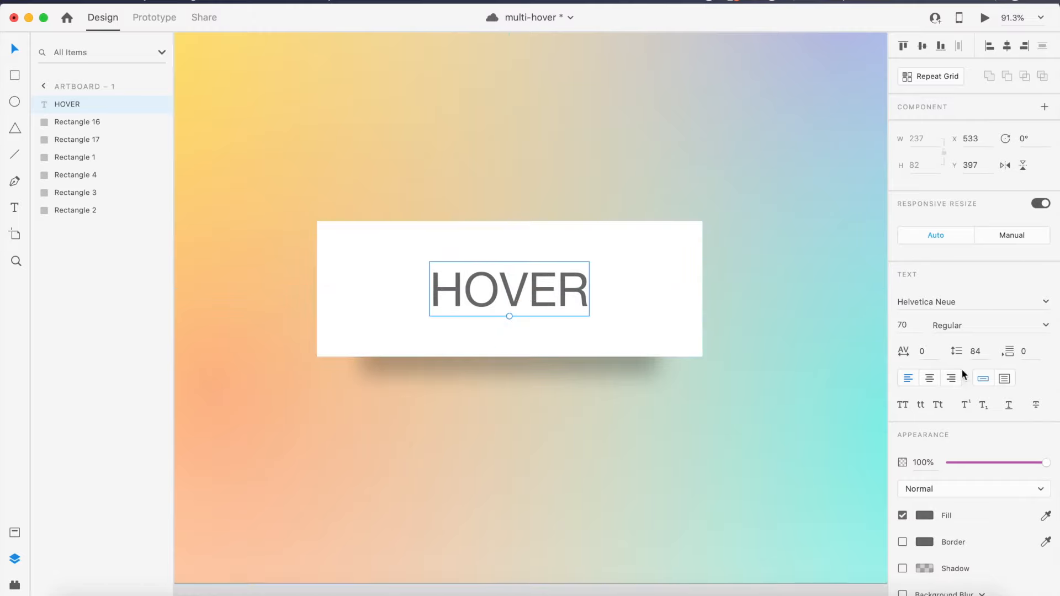
{"action": "left_click", "coordinate": [1047, 332]}
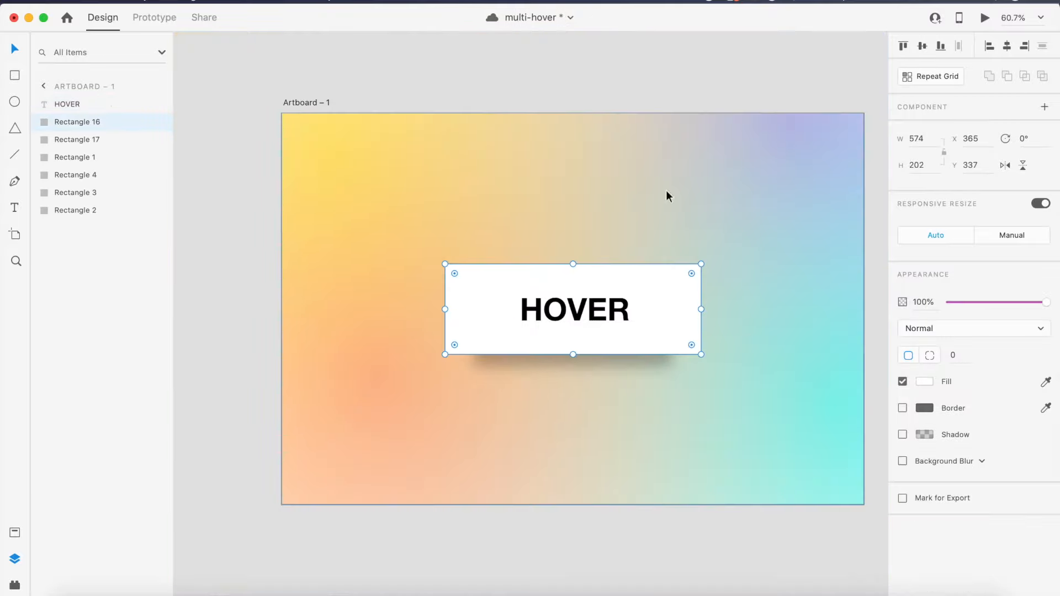
{"action": "left_click", "coordinate": [624, 72]}
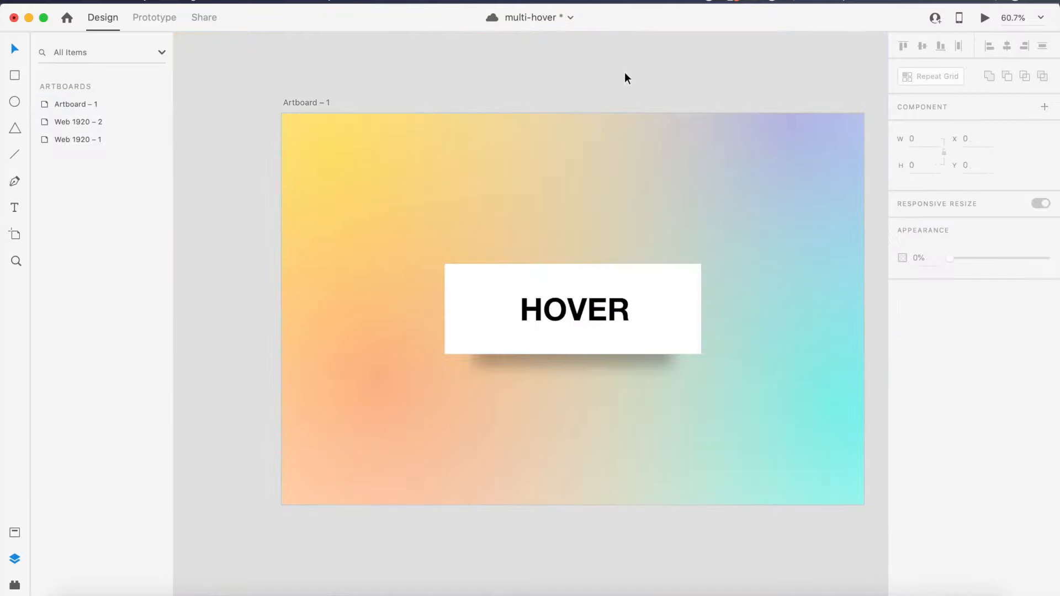
Step: Make a copy of the white card and align it exactly over the HOVER card
{"action": "left_click", "coordinate": [595, 123]}
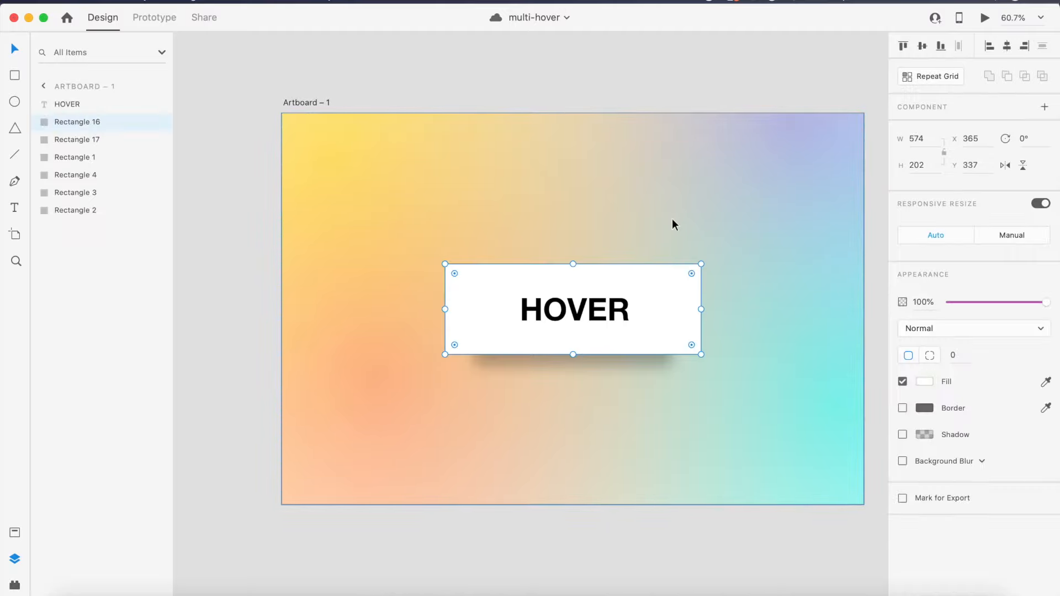
{"action": "key", "text": "super+v"}
{"action": "left_click_drag", "start_coordinate": [651, 292], "coordinate": [684, 423]}
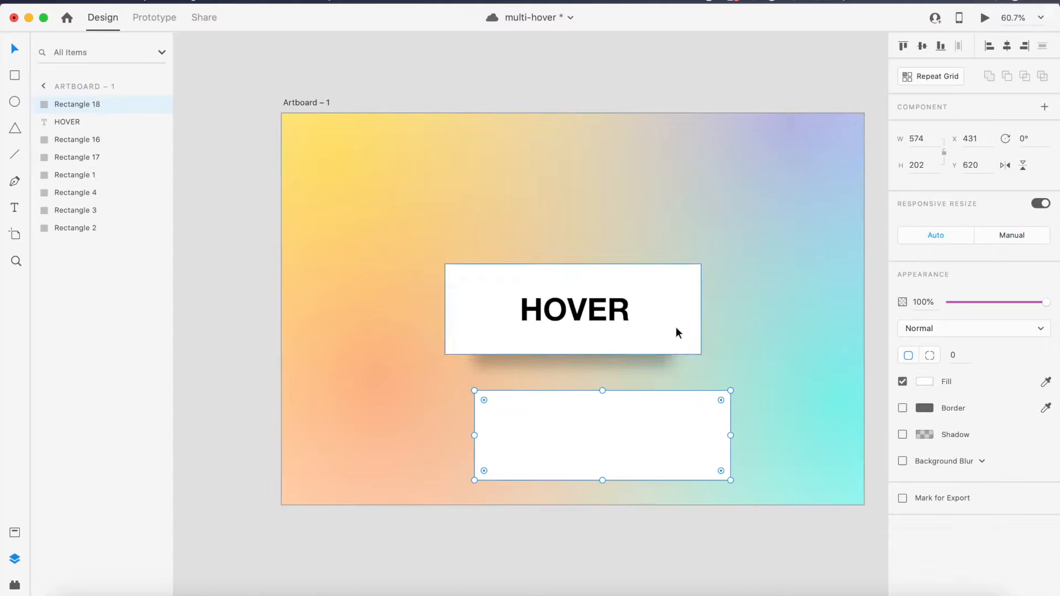
{"action": "left_click_drag", "start_coordinate": [651, 469], "coordinate": [631, 336]}
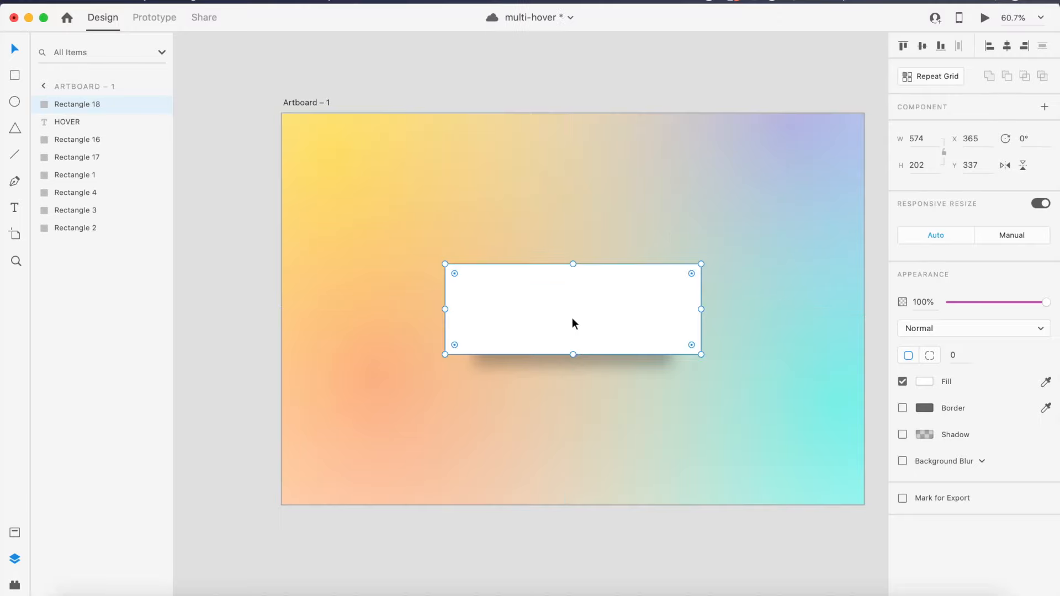
Step: Duplicate the four background gradient layers, Rectangle 1 to Rectangle 4, and save the document
{"action": "scroll", "coordinate": [571, 316], "scroll_direction": "down", "scroll_amount": 3}
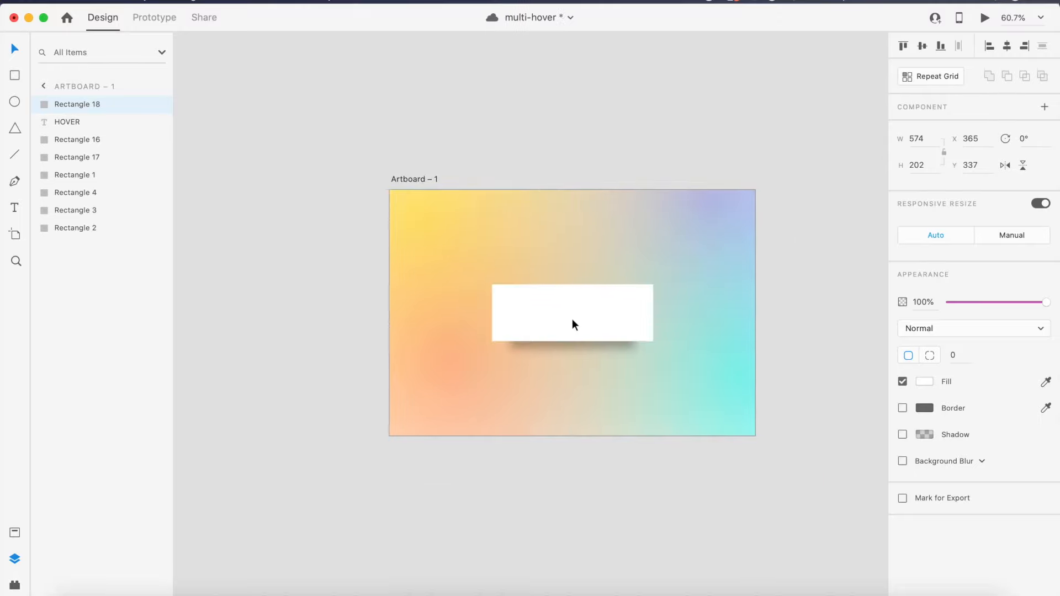
{"action": "left_click", "coordinate": [97, 157]}
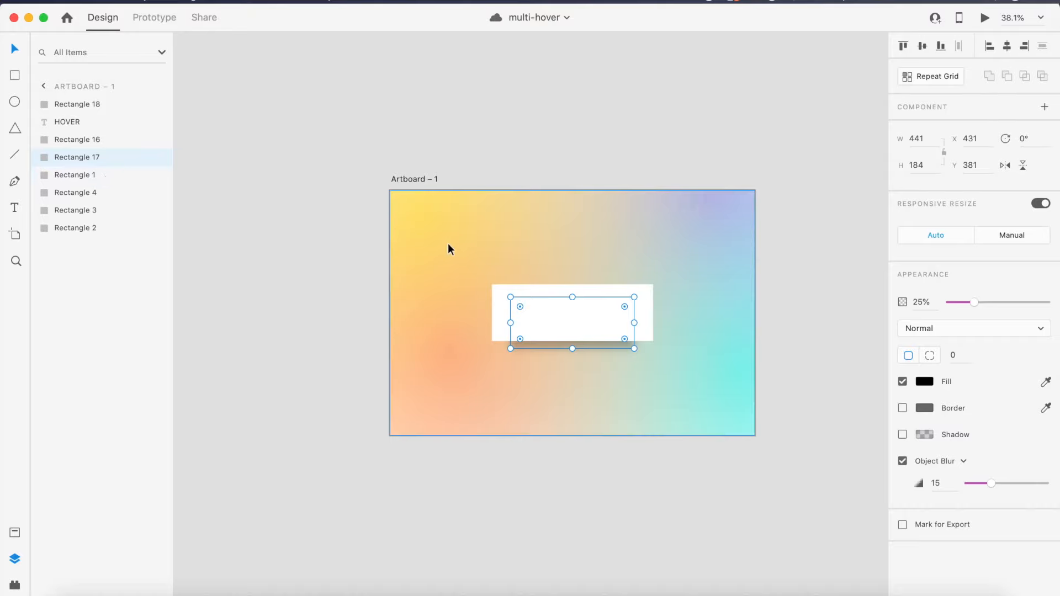
{"action": "left_click", "coordinate": [102, 179]}
{"action": "left_click", "coordinate": [105, 235], "text": "shift"}
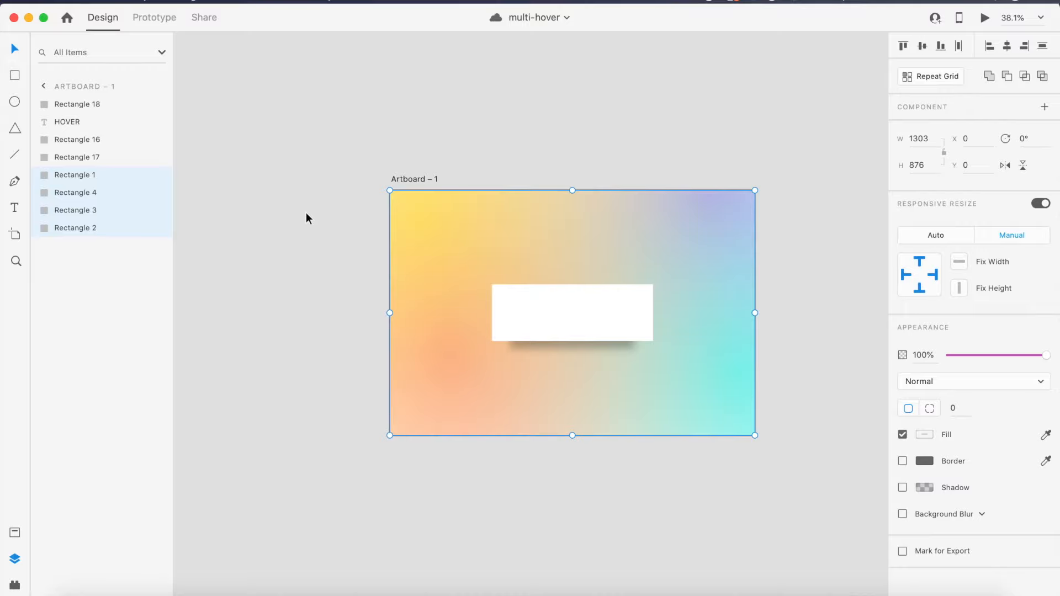
{"action": "key", "text": "super+d"}
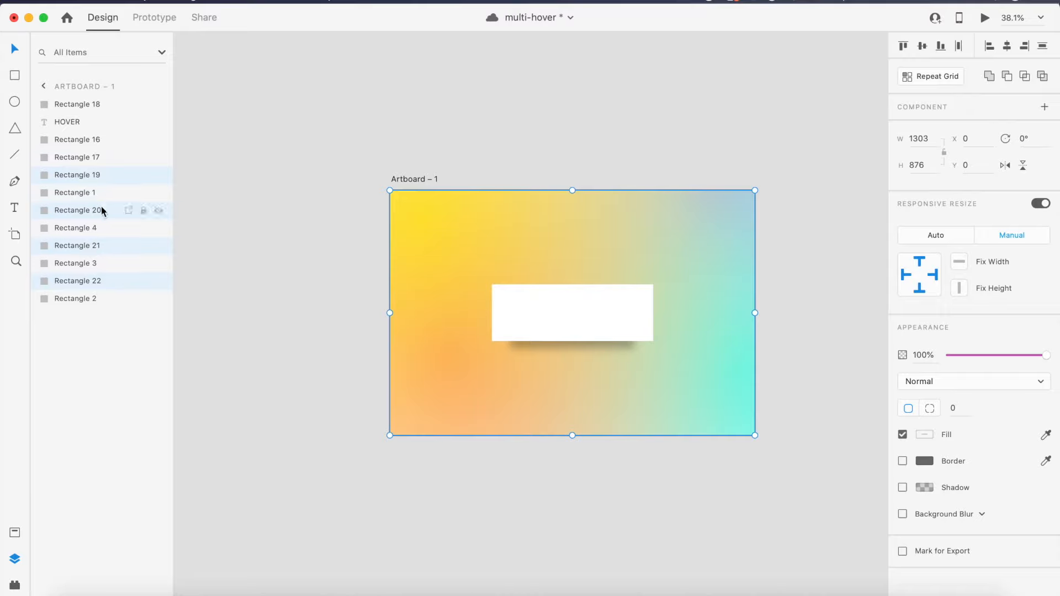
{"action": "key", "text": "super+s"}
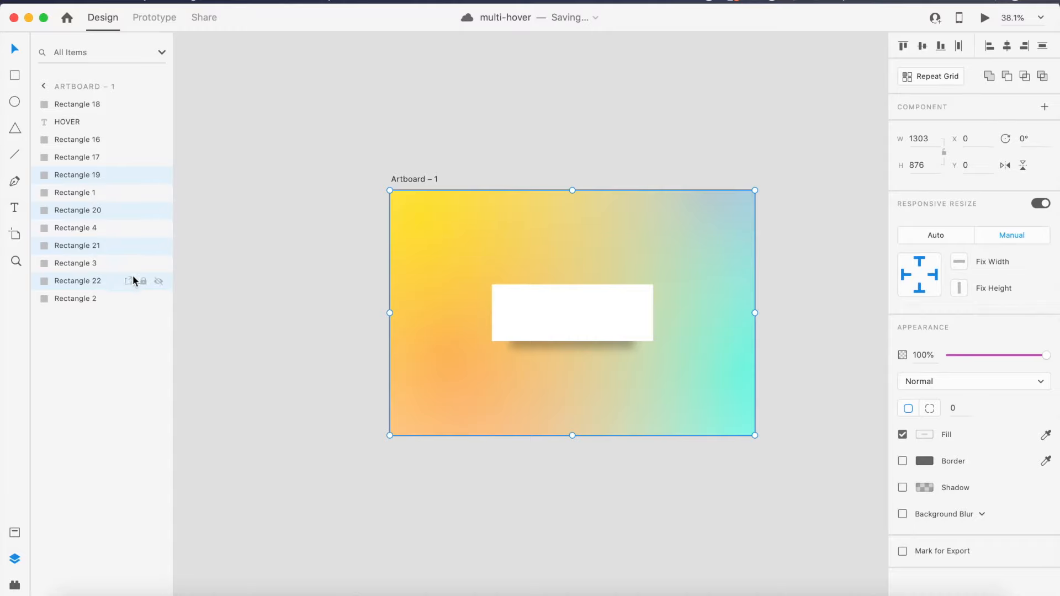
Step: Mask the four duplicated background rectangles with the topmost white rectangle, Rectangle 18, and save the document
{"action": "left_click", "coordinate": [104, 296]}
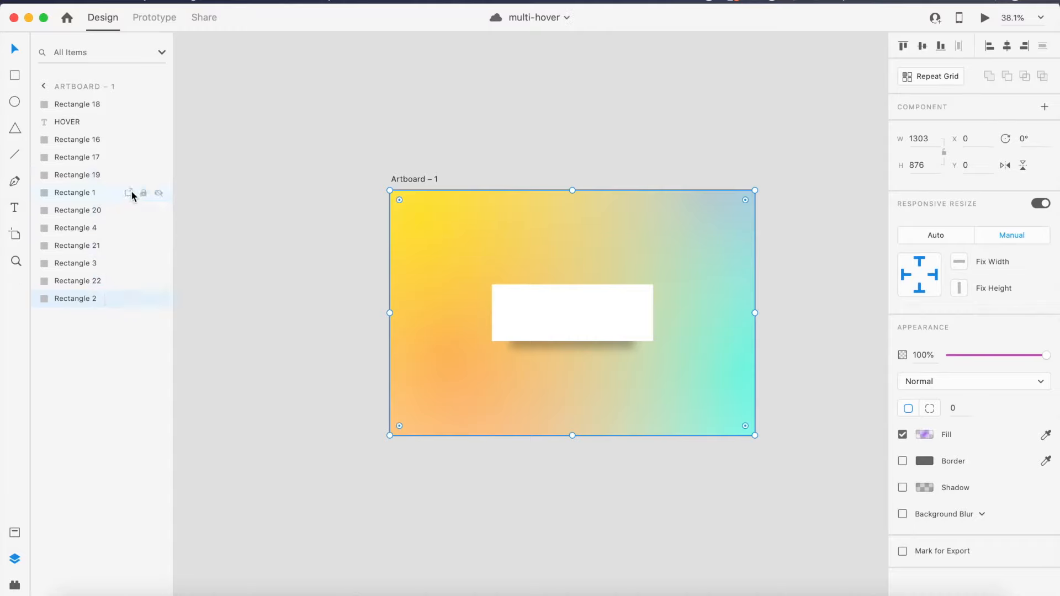
{"action": "left_click", "coordinate": [121, 174]}
{"action": "left_click", "coordinate": [97, 210], "text": "shift"}
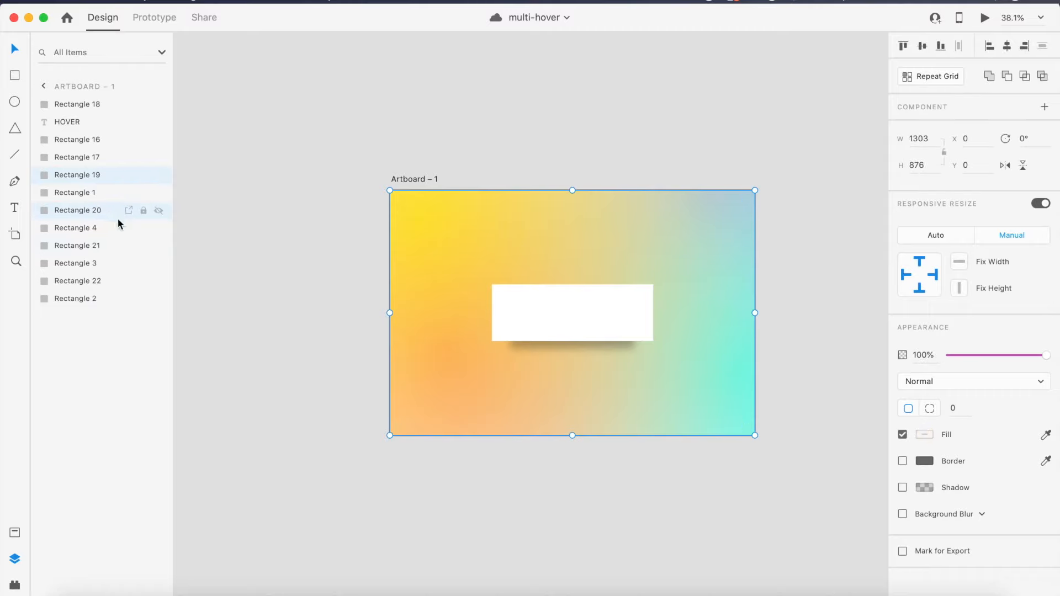
{"action": "left_click", "coordinate": [113, 283], "text": "shift"}
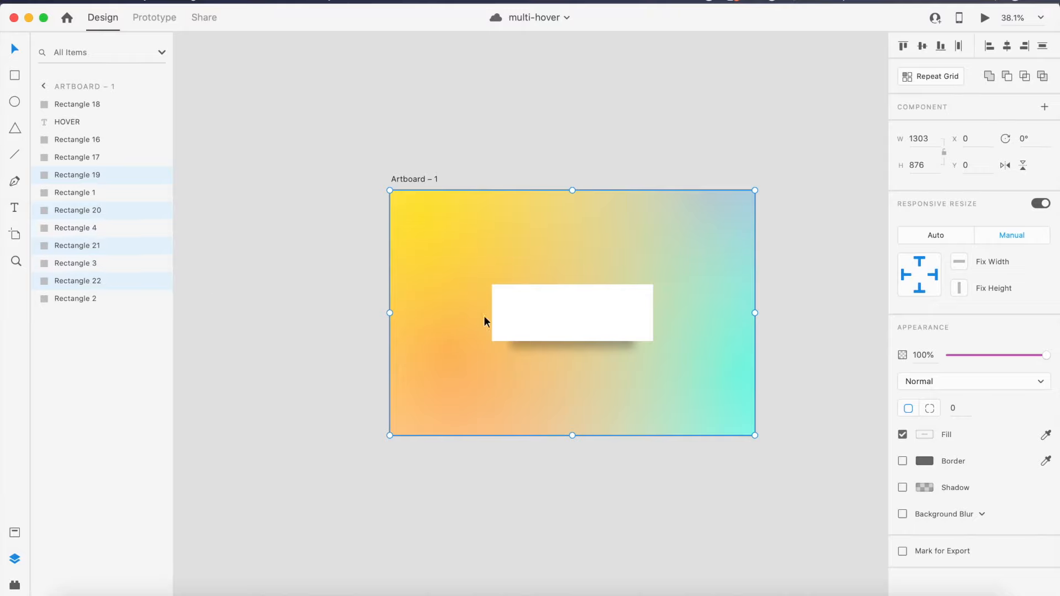
{"action": "left_click", "coordinate": [551, 313]}
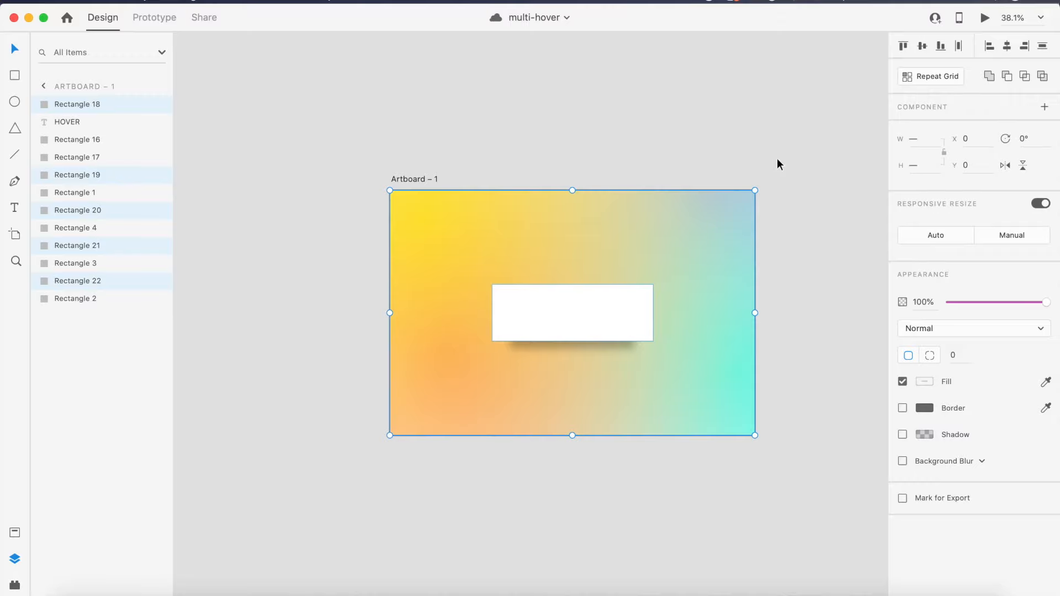
{"action": "key", "text": "super+shift+m"}
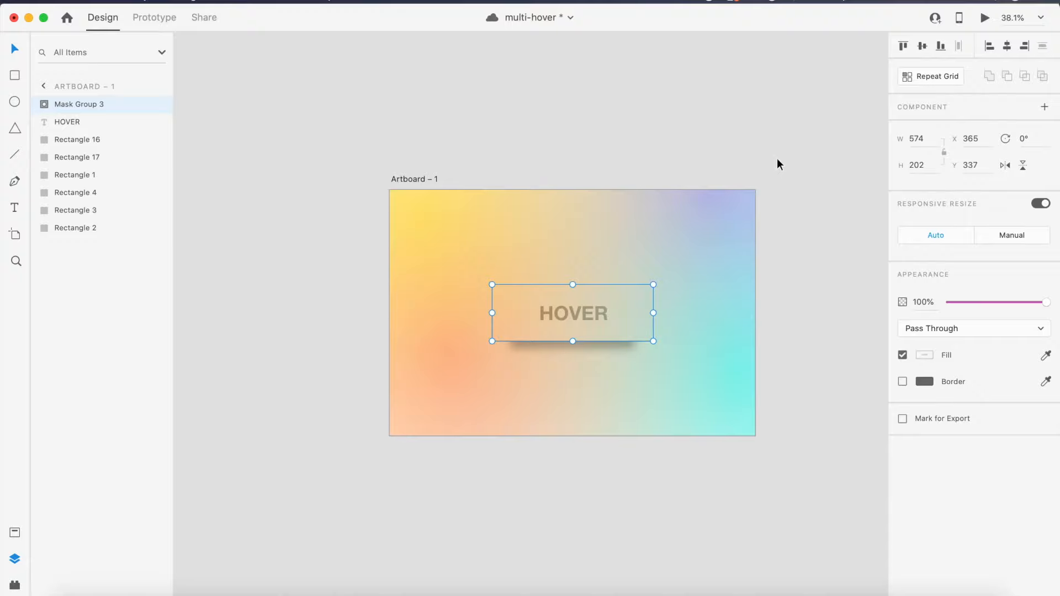
{"action": "scroll", "coordinate": [643, 314], "scroll_direction": "up", "scroll_amount": 5}
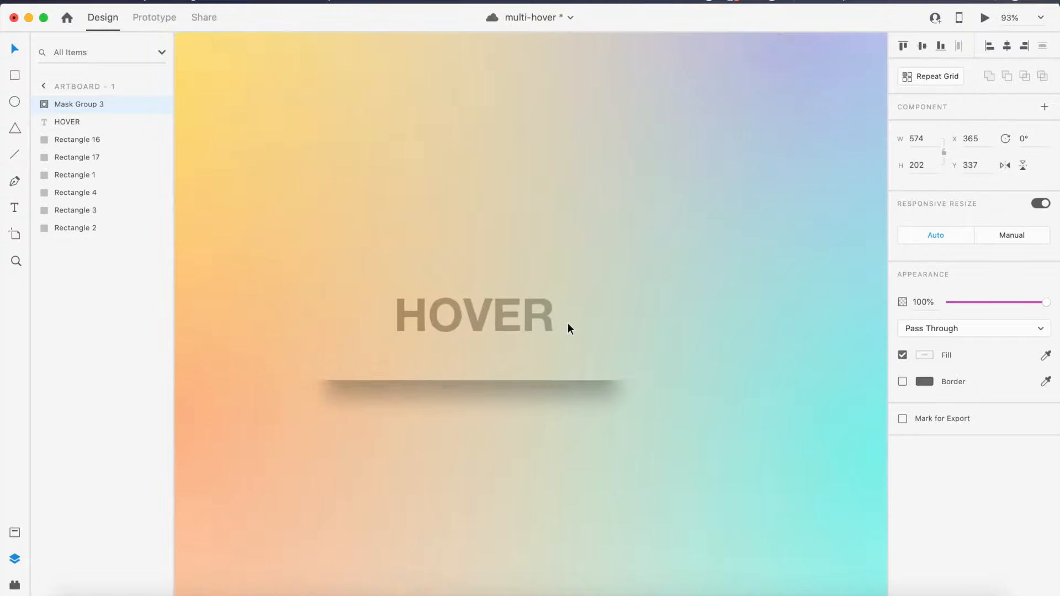
{"action": "scroll", "coordinate": [607, 315], "scroll_direction": "down", "scroll_amount": 3}
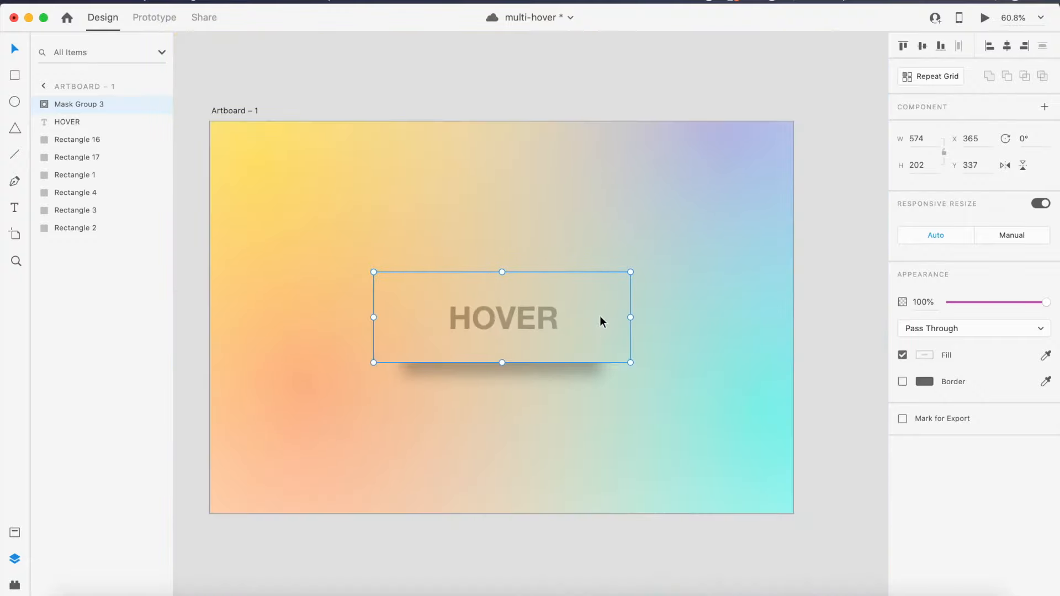
{"action": "key", "text": "super+s"}
Step: Move the mask group above the HOVER card and undo the move
{"action": "left_click_drag", "start_coordinate": [599, 344], "coordinate": [603, 247]}
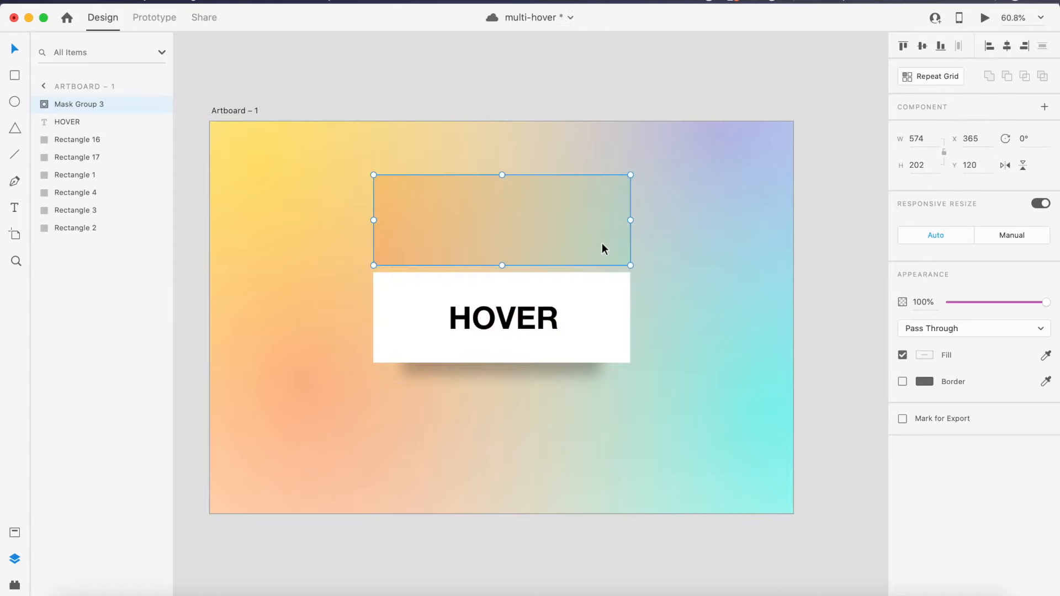
{"action": "key", "text": "super+z"}
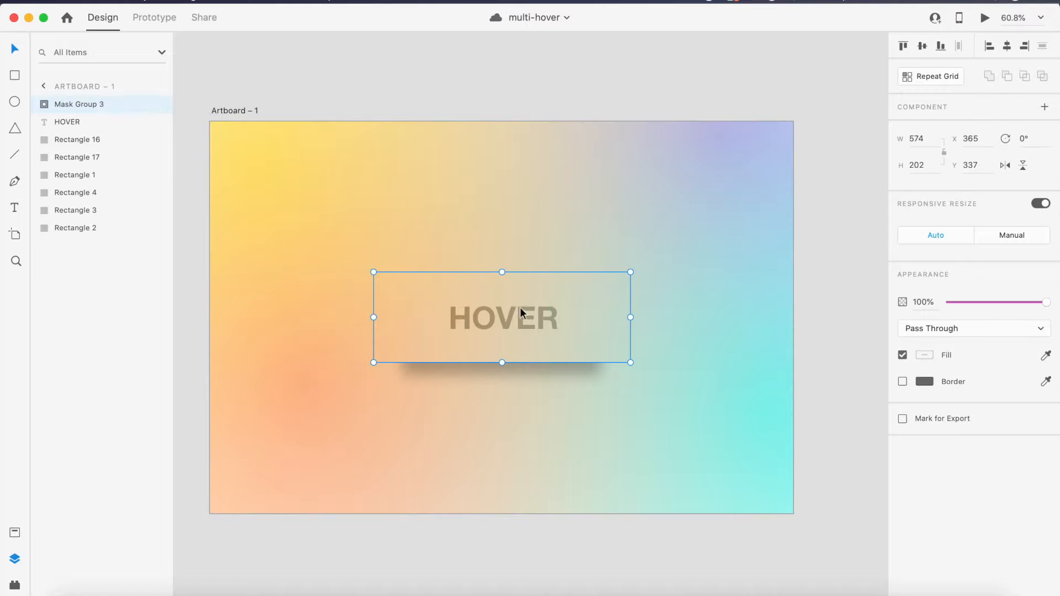
Step: Shrink the masked gradients Rectangle 19 to 501 x 337 and Rectangle 20 toward their artboard corners, clear of the HOVER card
{"action": "left_click", "coordinate": [45, 107]}
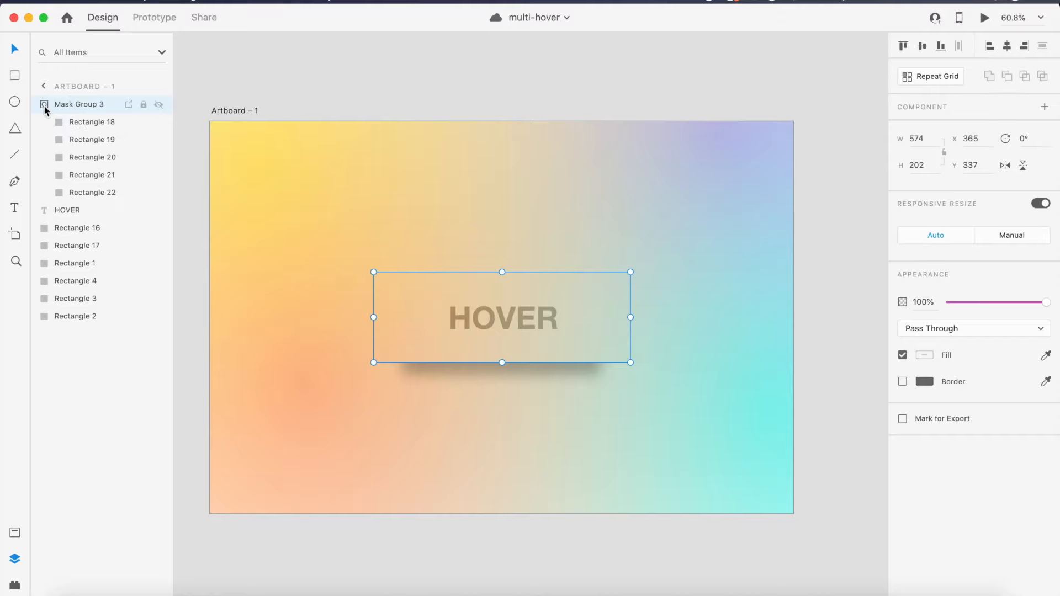
{"action": "left_click", "coordinate": [90, 122]}
{"action": "left_click", "coordinate": [92, 140]}
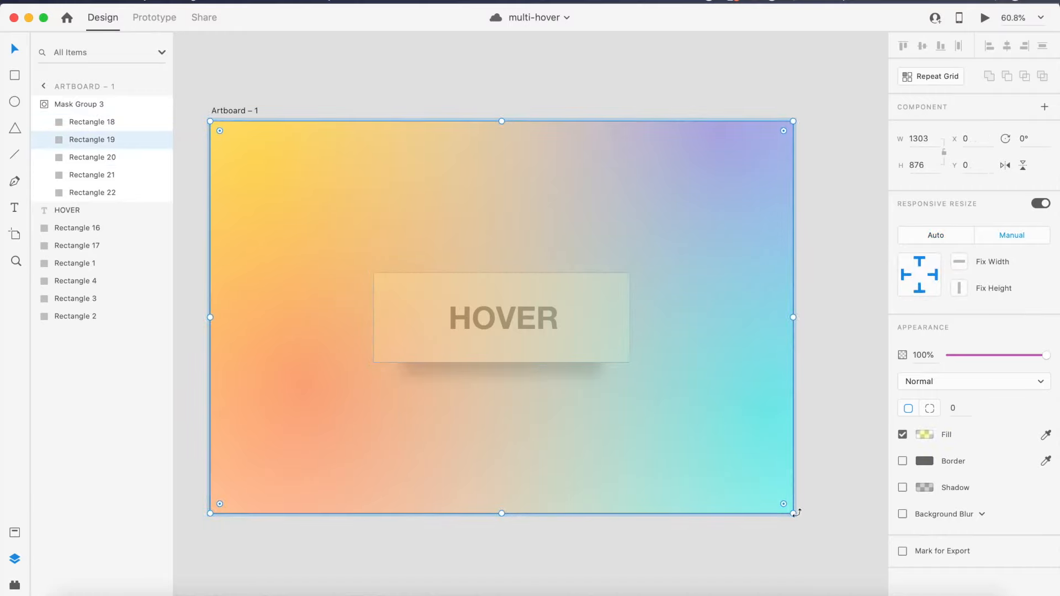
{"action": "left_click_drag", "start_coordinate": [793, 514], "coordinate": [432, 274]}
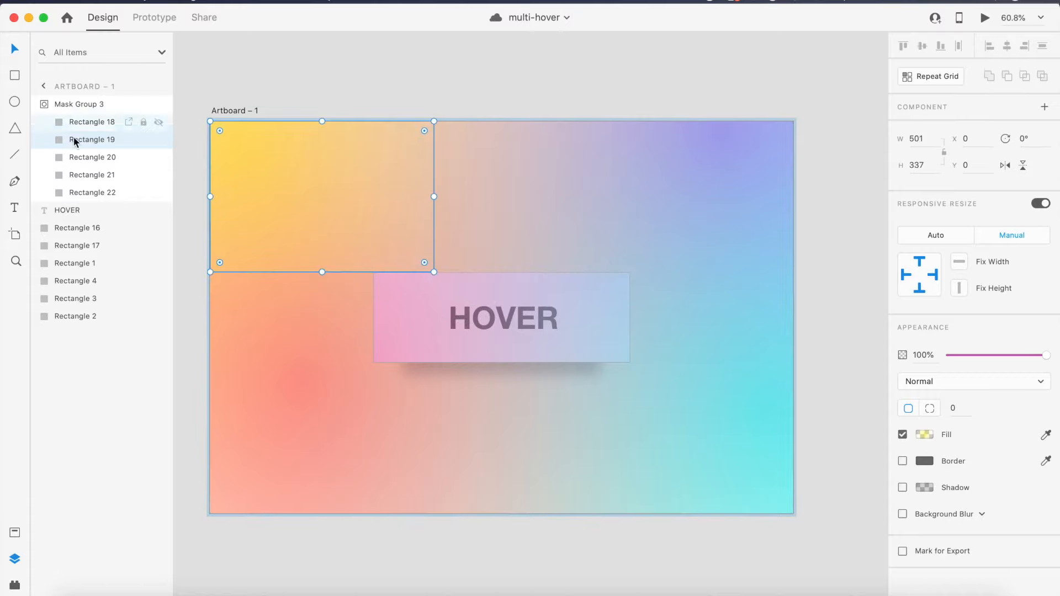
{"action": "left_click", "coordinate": [92, 157]}
{"action": "left_click_drag", "start_coordinate": [792, 121], "coordinate": [437, 349]}
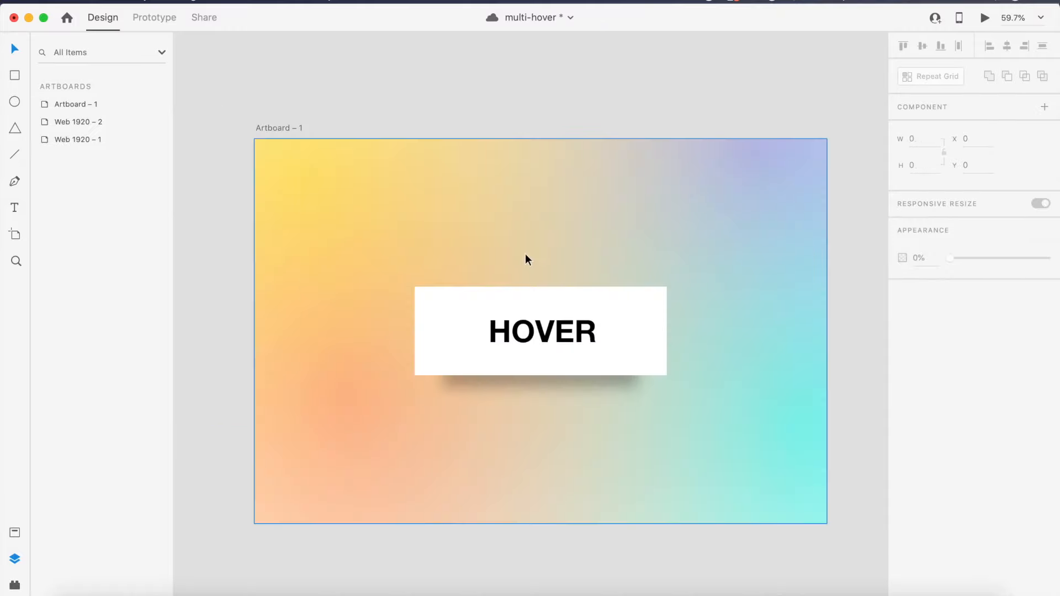
Step: Save the document and convert the HOVER text to a path
{"action": "left_click", "coordinate": [542, 326]}
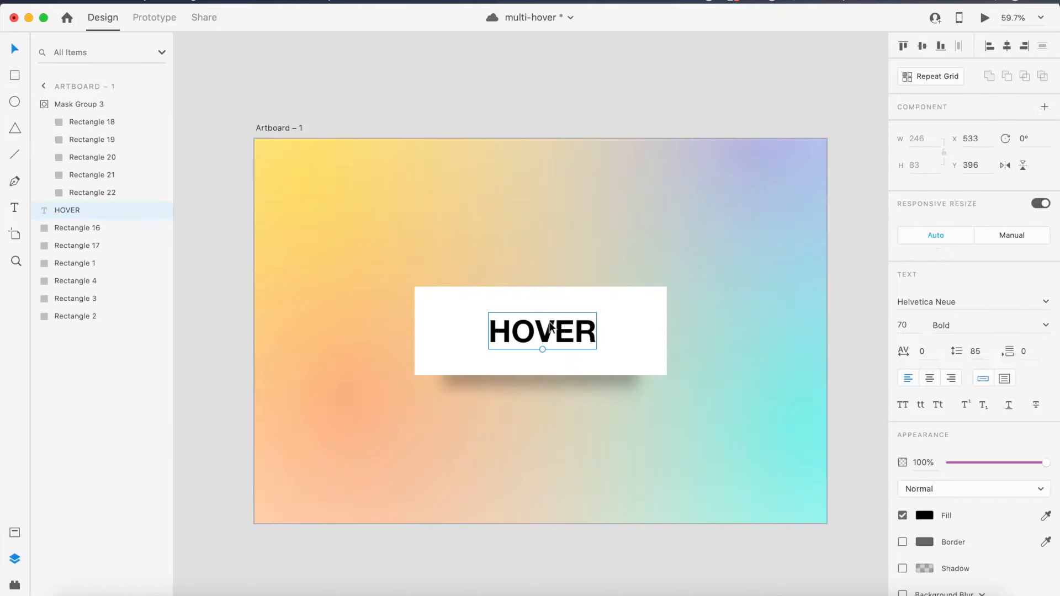
{"action": "scroll", "coordinate": [550, 327], "scroll_direction": "up", "scroll_amount": 5}
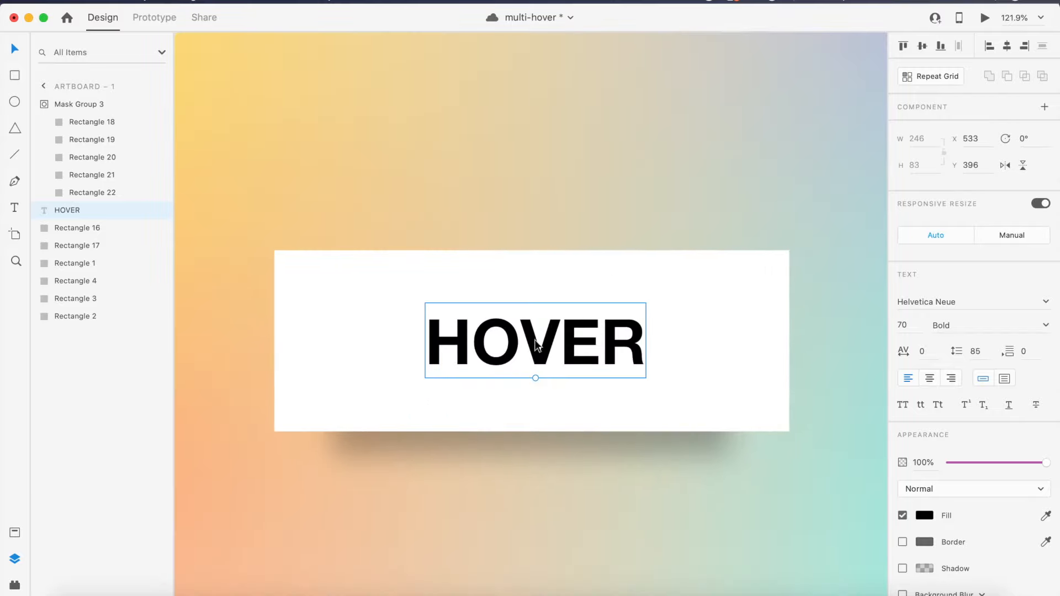
{"action": "key", "text": "super+s"}
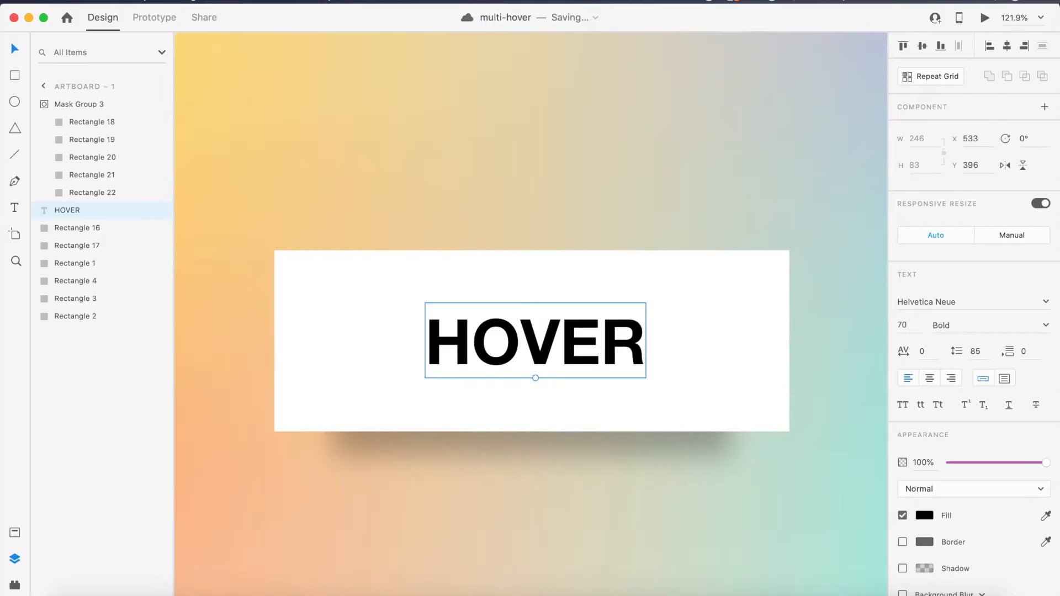
{"action": "left_click", "coordinate": [146, 1]}
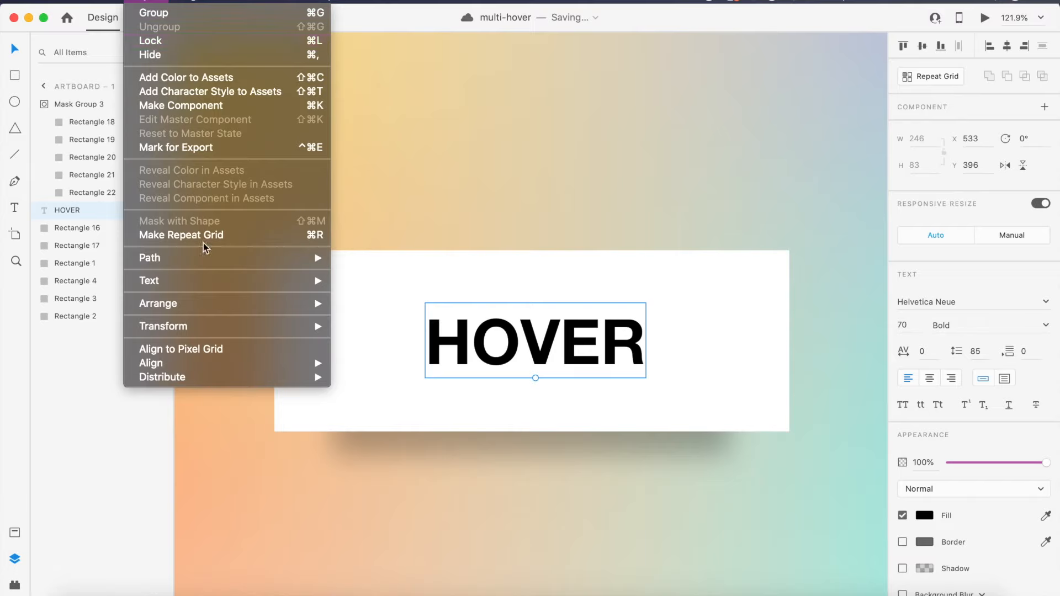
{"action": "mouse_move", "coordinate": [198, 255]}
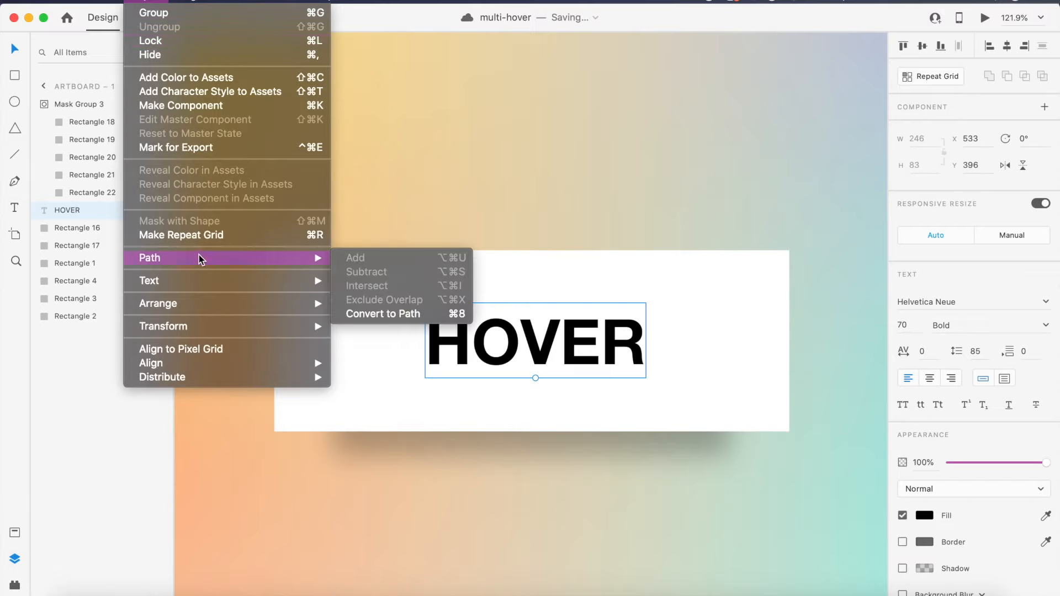
{"action": "left_click", "coordinate": [382, 315]}
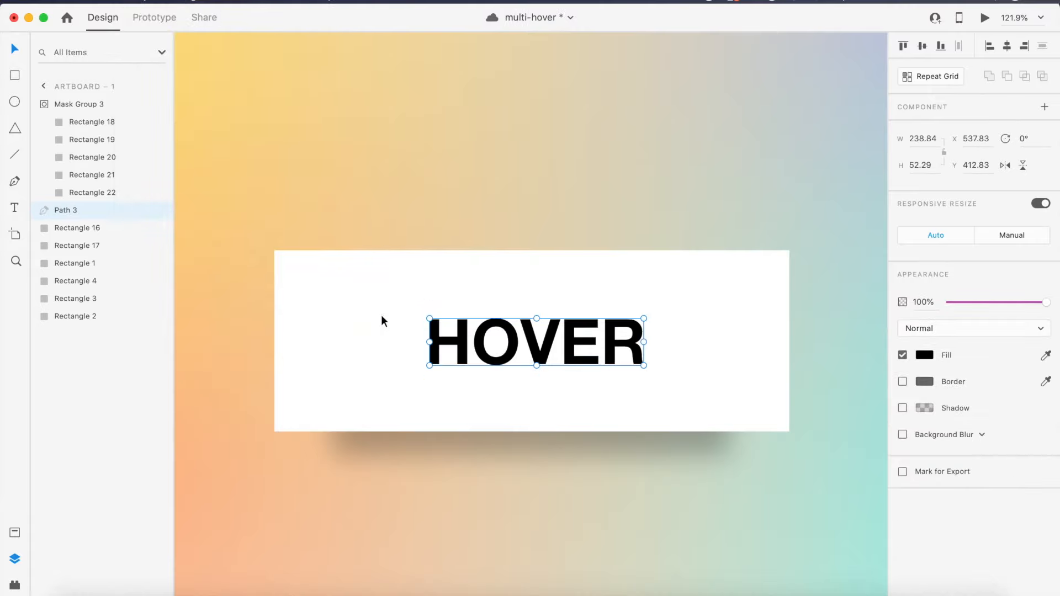
{"action": "left_click", "coordinate": [520, 195]}
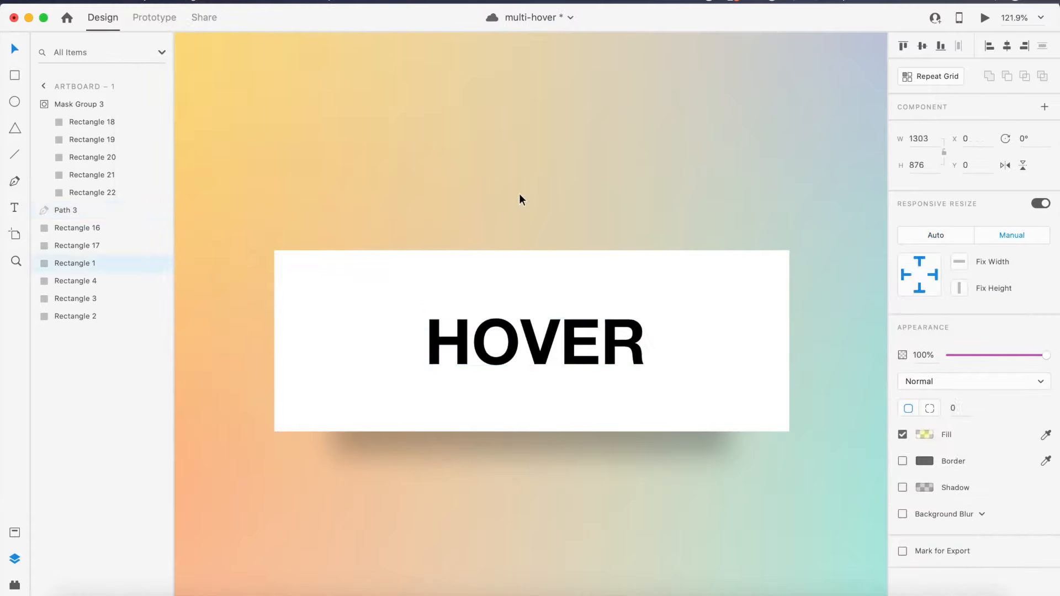
{"action": "left_click", "coordinate": [512, 352]}
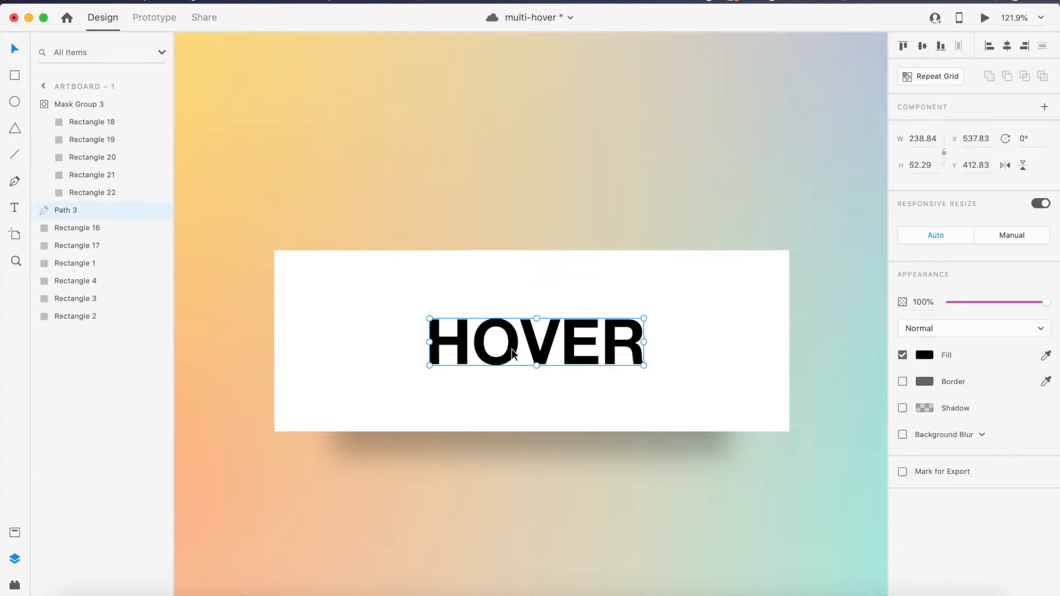
{"action": "scroll", "coordinate": [511, 349], "scroll_direction": "up", "scroll_amount": 5}
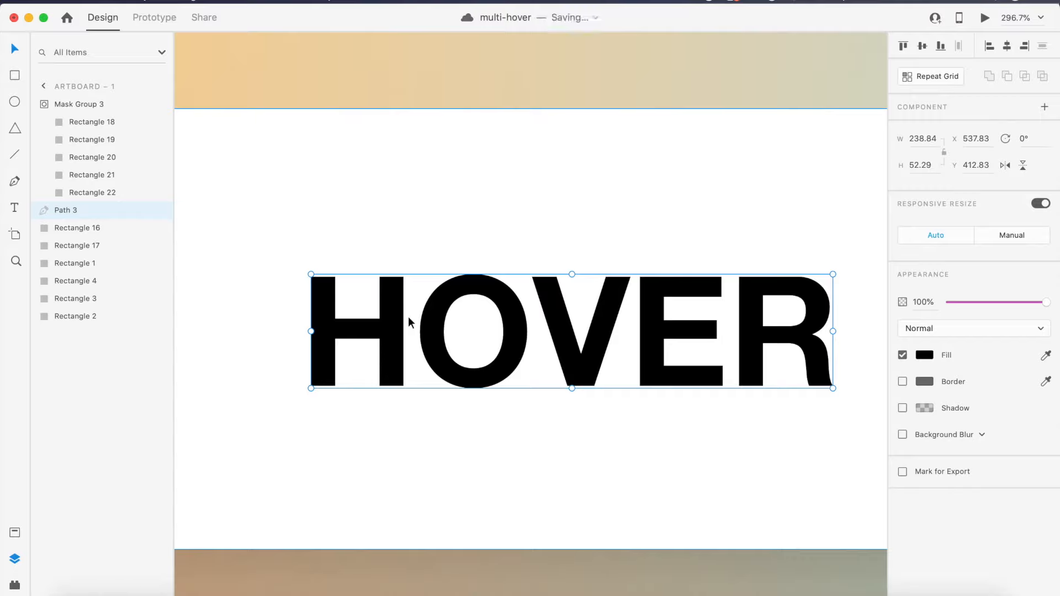
Step: Make a component from everything on Artboard – 1
{"action": "key", "text": "super+0"}
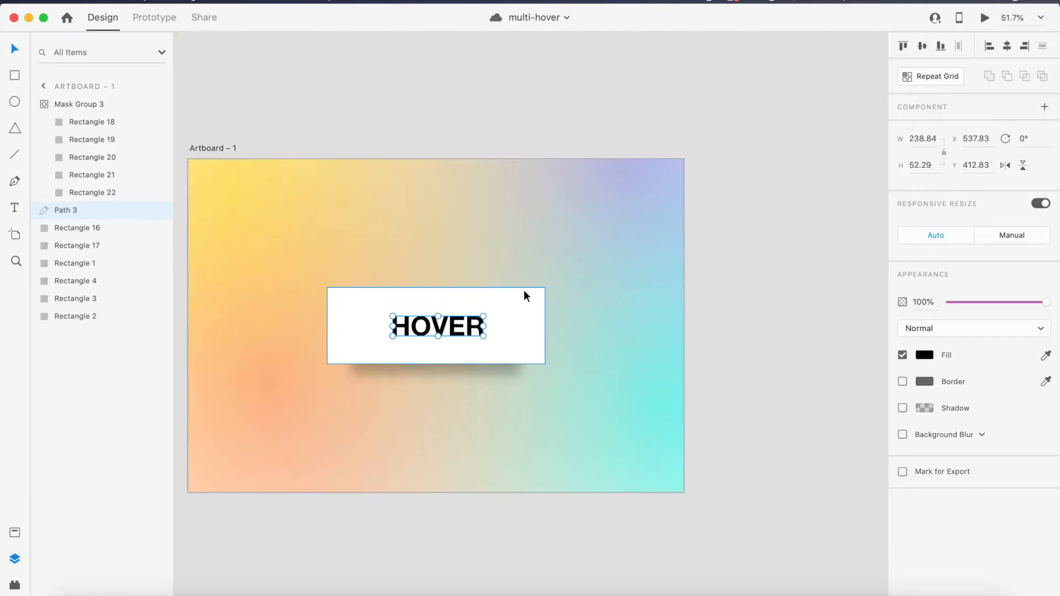
{"action": "left_click_drag", "start_coordinate": [191, 121], "coordinate": [672, 515]}
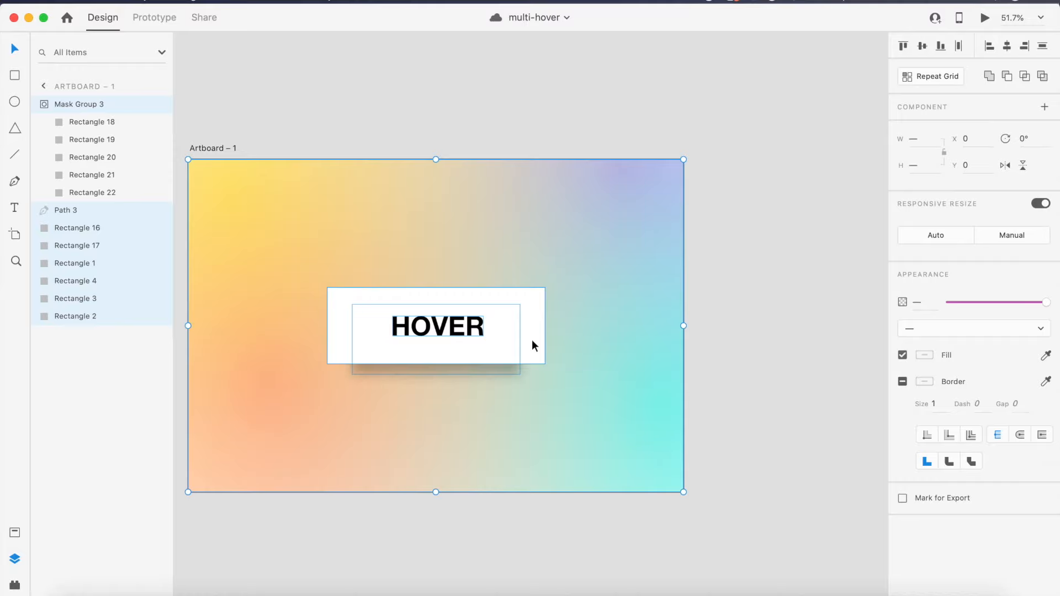
{"action": "key", "text": "super+k"}
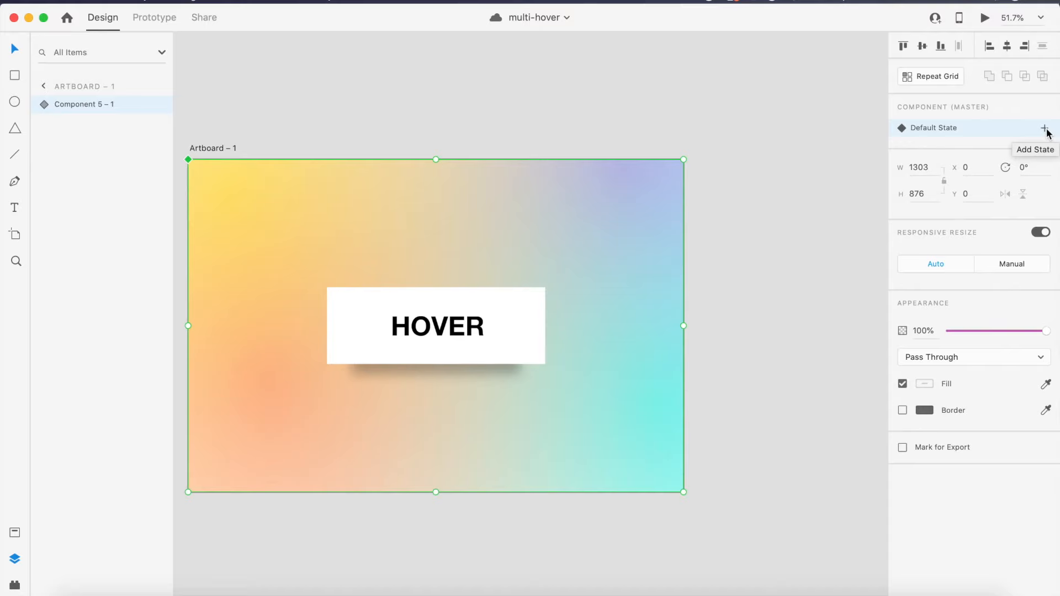
Step: Add a Hover State to the component, keep its default name, and save the document
{"action": "left_click", "coordinate": [1045, 129]}
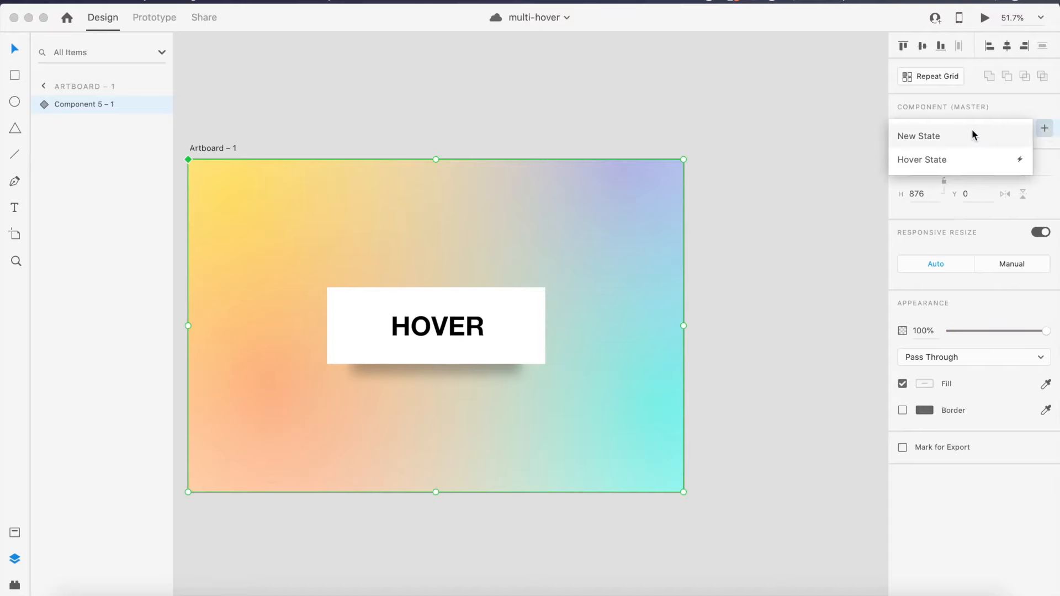
{"action": "left_click", "coordinate": [947, 155]}
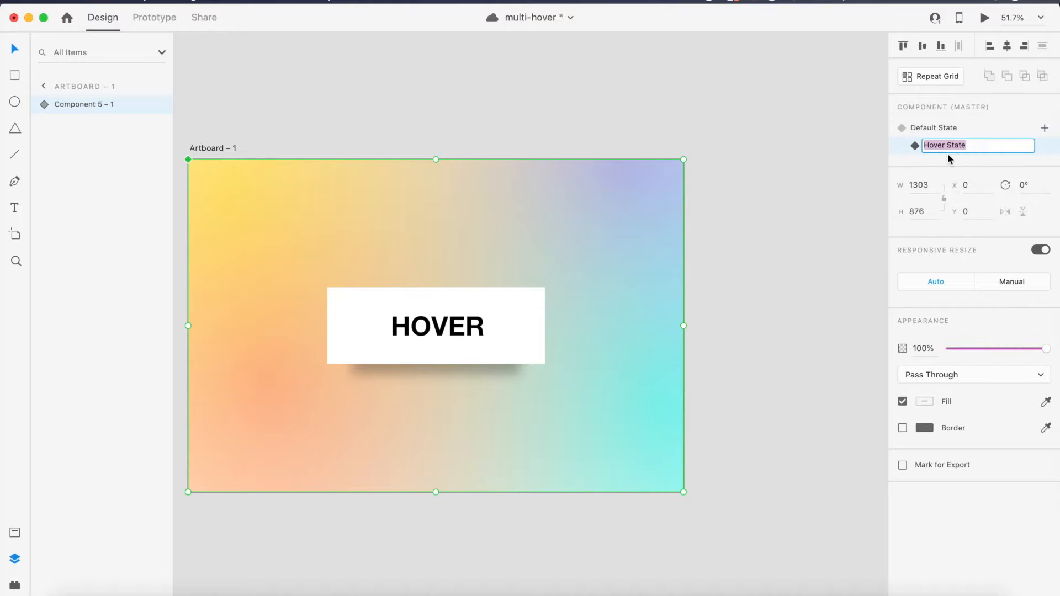
{"action": "left_click", "coordinate": [811, 159]}
{"action": "left_click", "coordinate": [423, 330]}
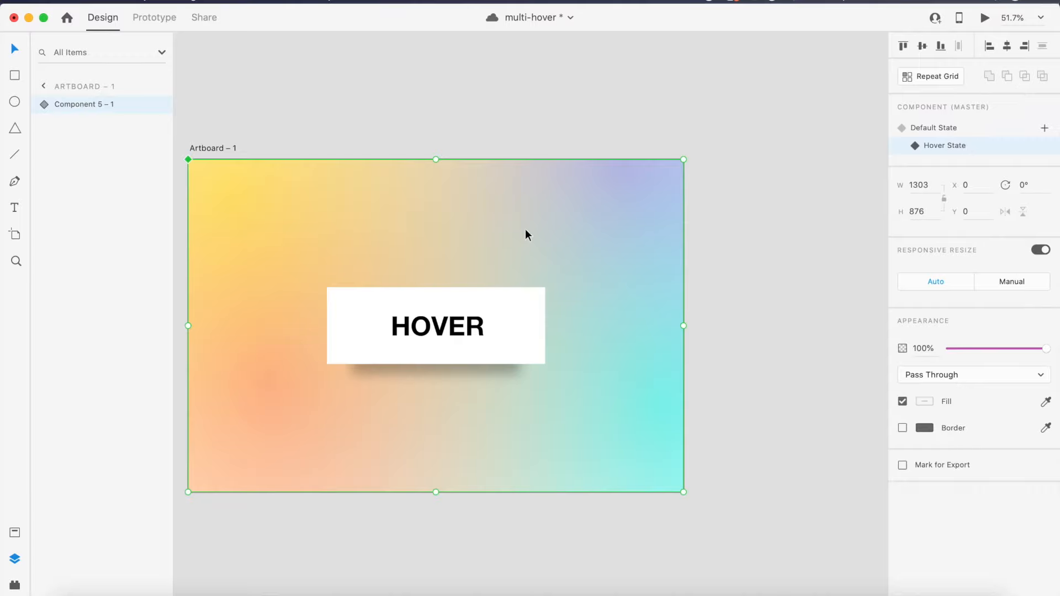
{"action": "scroll", "coordinate": [544, 331], "scroll_direction": "left", "scroll_amount": 2}
{"action": "key", "text": "super+s"}
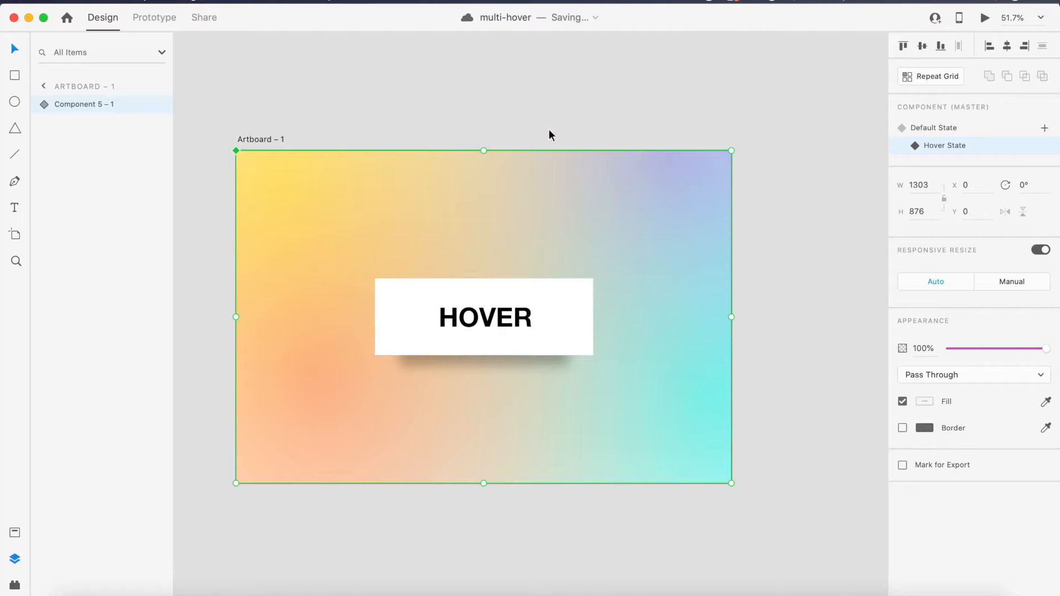
Step: In the Hover State, shrink background Rectangles 1 to 4 together to 349 x 202, hidden behind the HOVER card, and save the document
{"action": "double_click", "coordinate": [298, 208]}
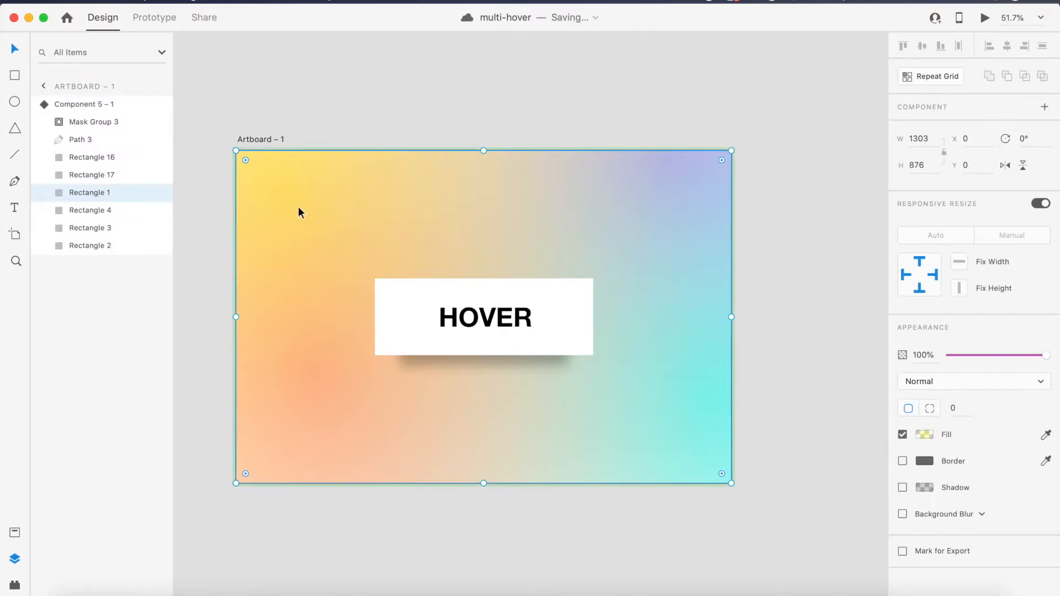
{"action": "left_click", "coordinate": [106, 212]}
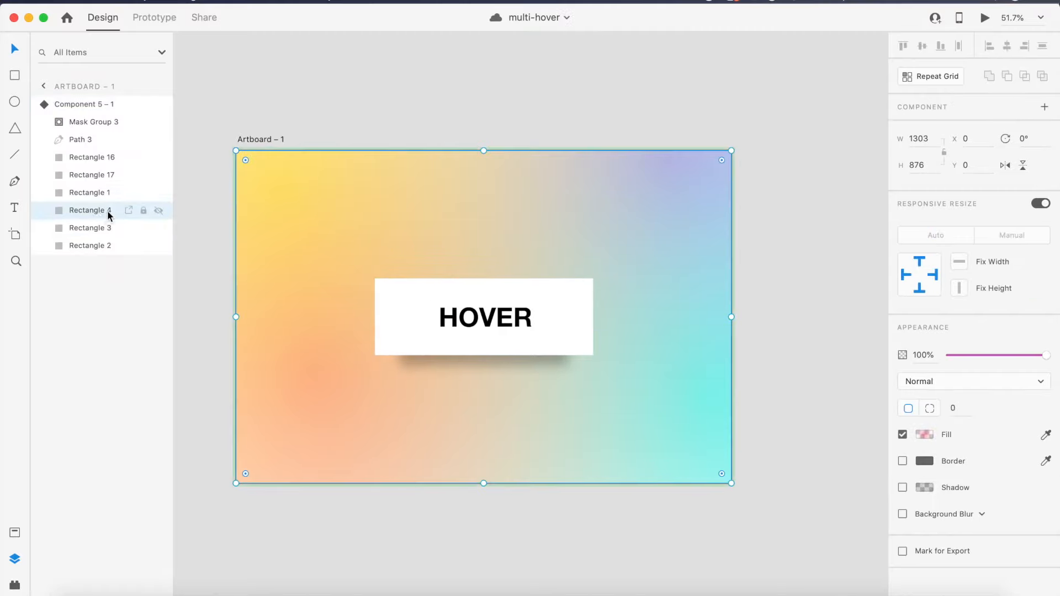
{"action": "left_click", "coordinate": [95, 198]}
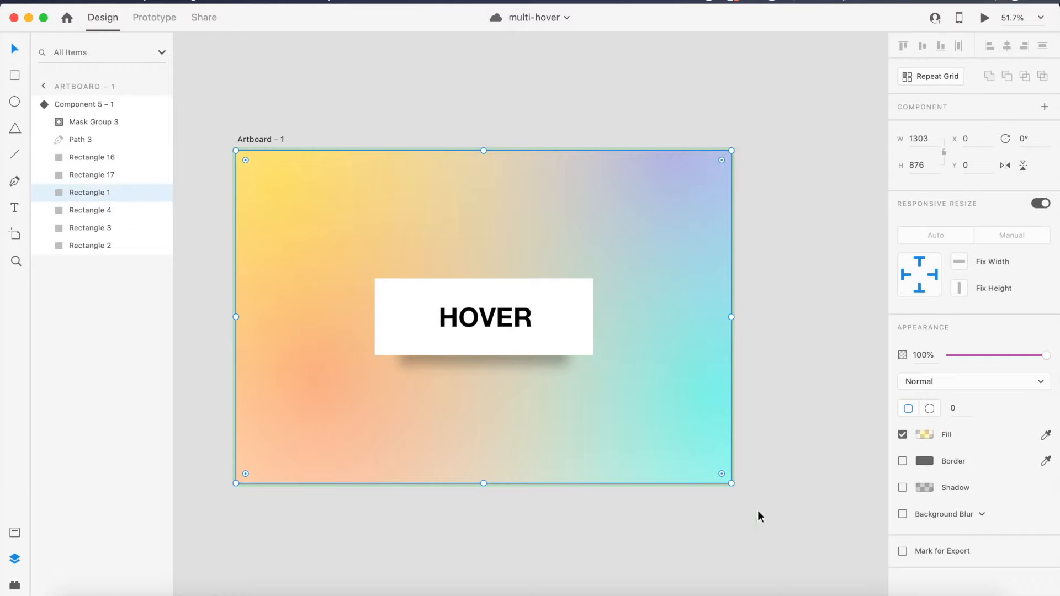
{"action": "left_click", "coordinate": [105, 247], "text": "shift"}
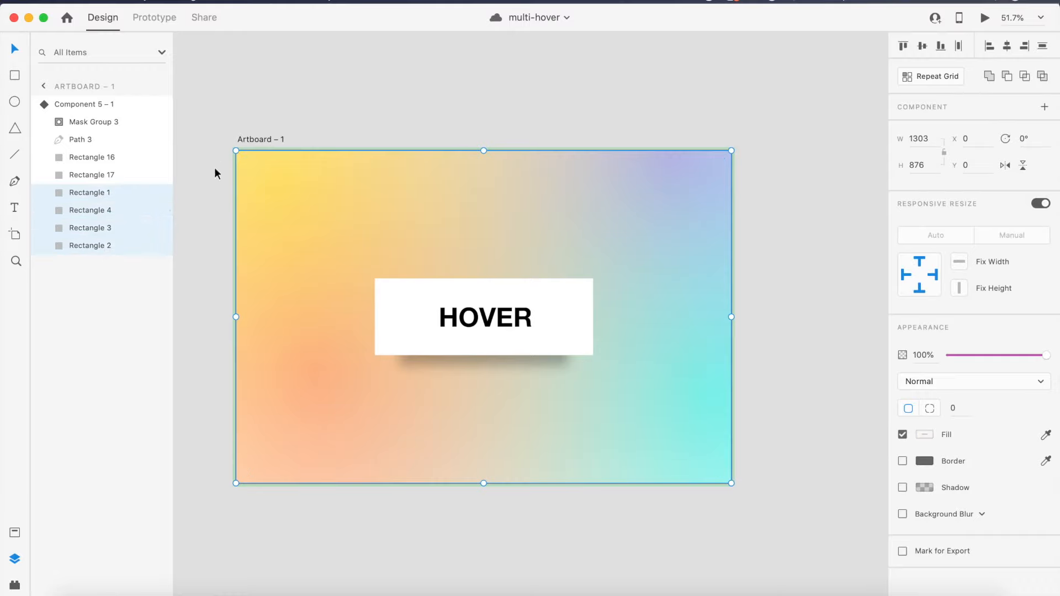
{"action": "left_click_drag", "start_coordinate": [232, 153], "coordinate": [561, 395]}
{"action": "left_click_drag", "start_coordinate": [650, 431], "coordinate": [474, 319]}
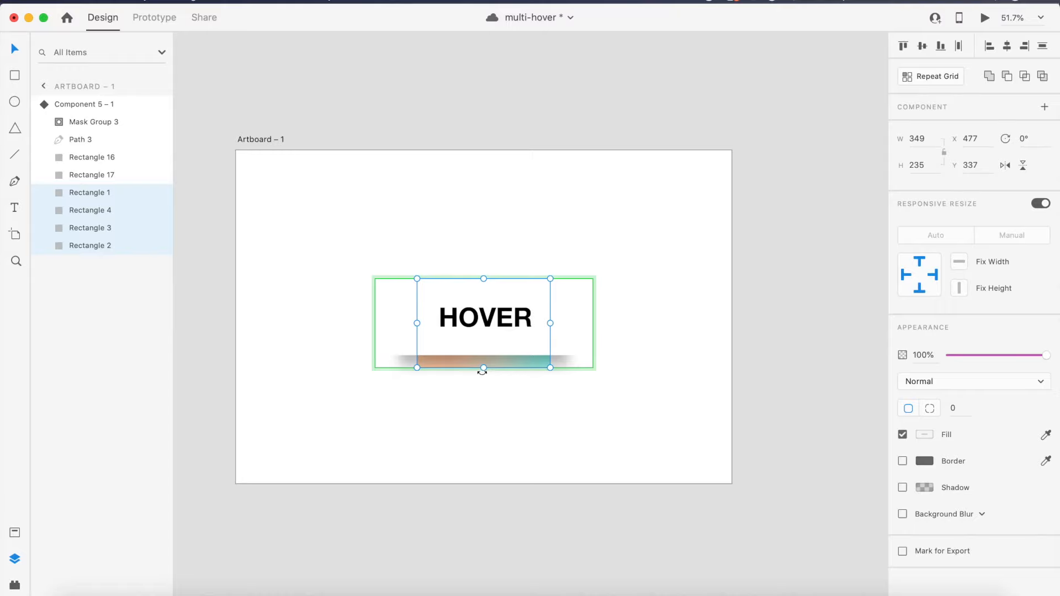
{"action": "left_click_drag", "start_coordinate": [484, 367], "coordinate": [482, 356]}
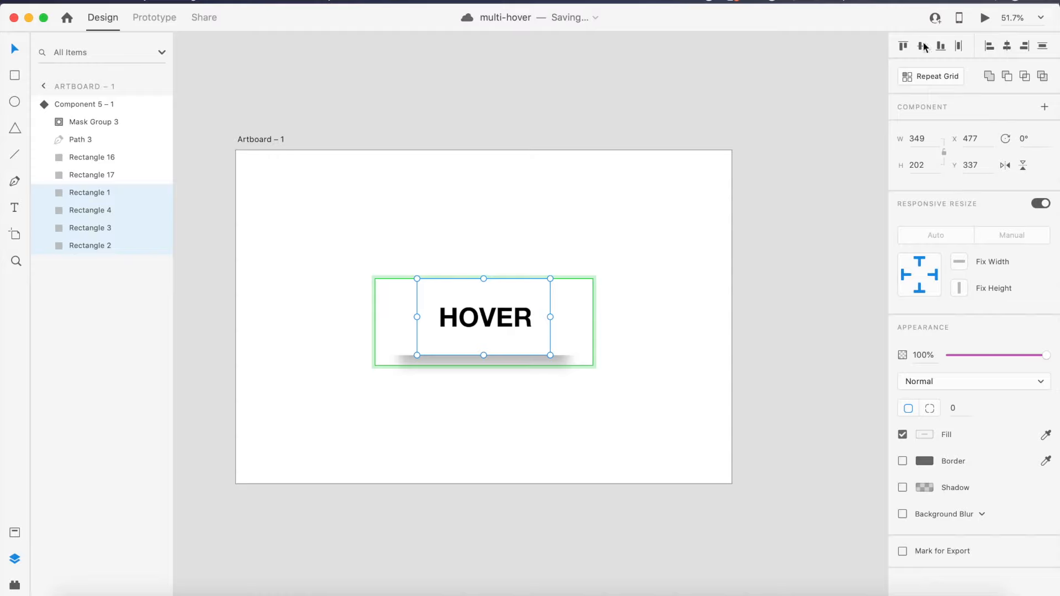
{"action": "left_click", "coordinate": [526, 104]}
{"action": "scroll", "coordinate": [676, 184], "scroll_direction": "up", "scroll_amount": 3}
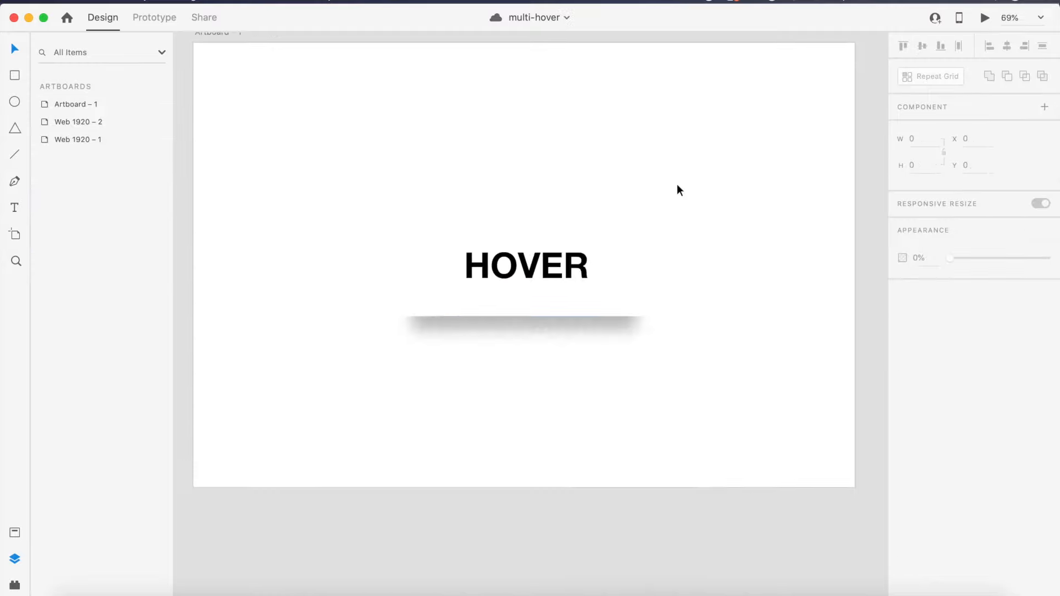
Step: Duplicate Artboard – 1 with its HOVER component
{"action": "scroll", "coordinate": [548, 269], "scroll_direction": "down", "scroll_amount": 5}
{"action": "left_click", "coordinate": [554, 260]}
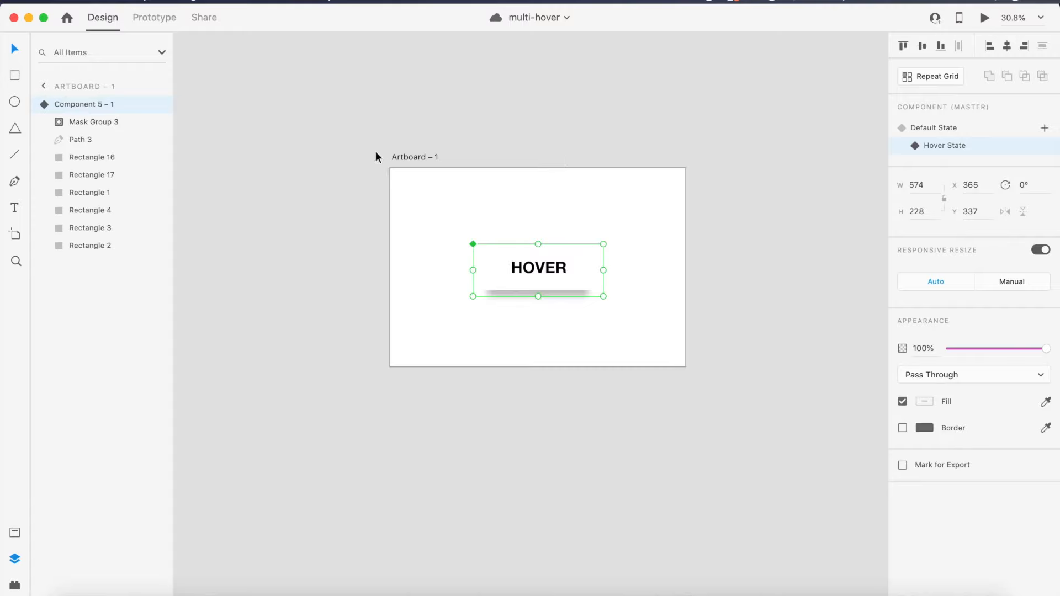
{"action": "left_click", "coordinate": [430, 159]}
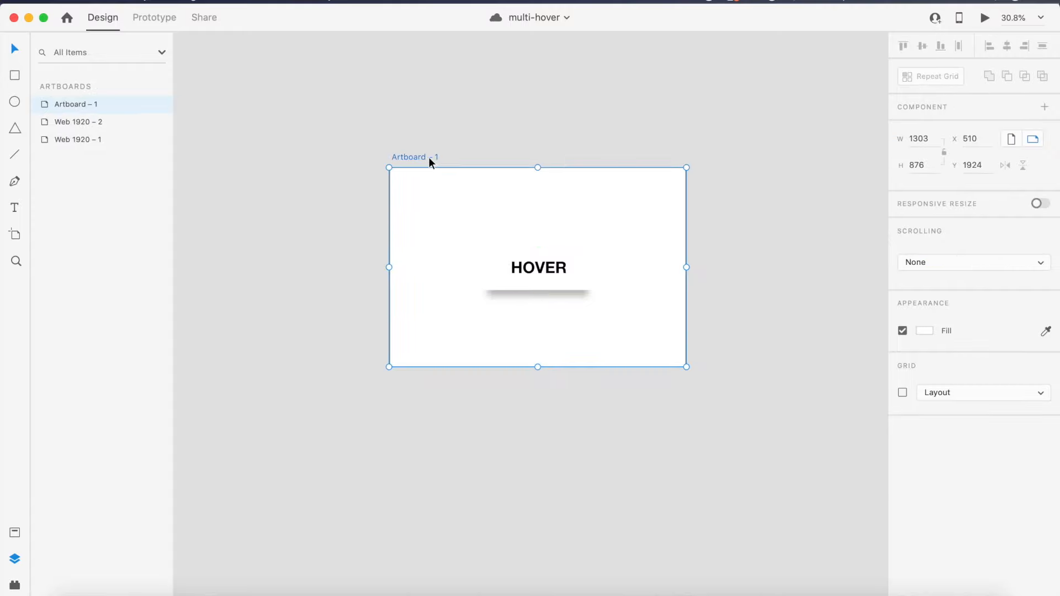
{"action": "key", "text": "super+d"}
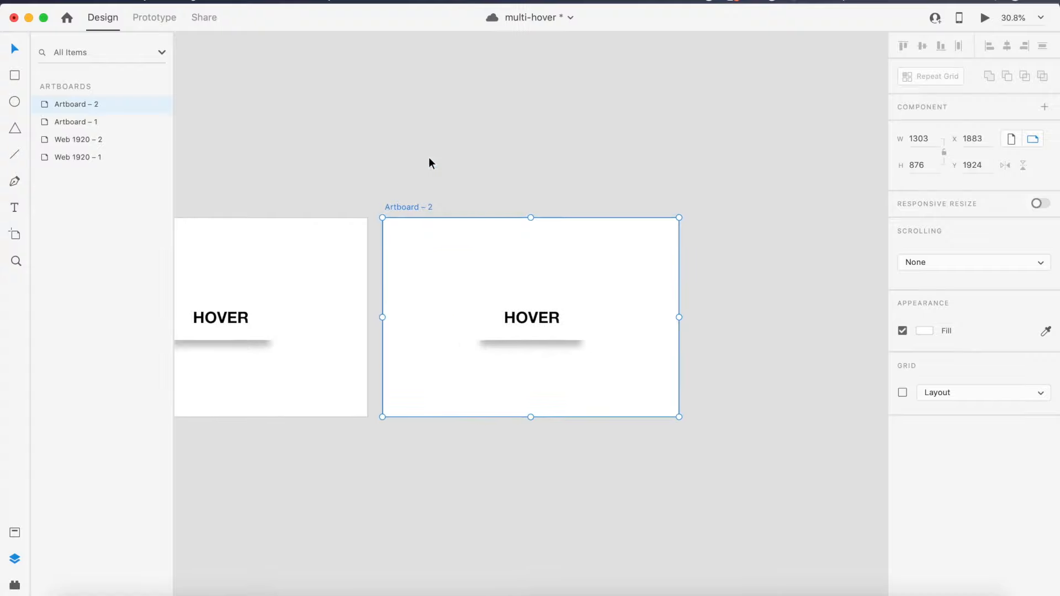
Step: Save the document and ungroup the HOVER component instance on the duplicated artboard
{"action": "scroll", "coordinate": [580, 390], "scroll_direction": "up", "scroll_amount": 3}
{"action": "left_click", "coordinate": [567, 254]}
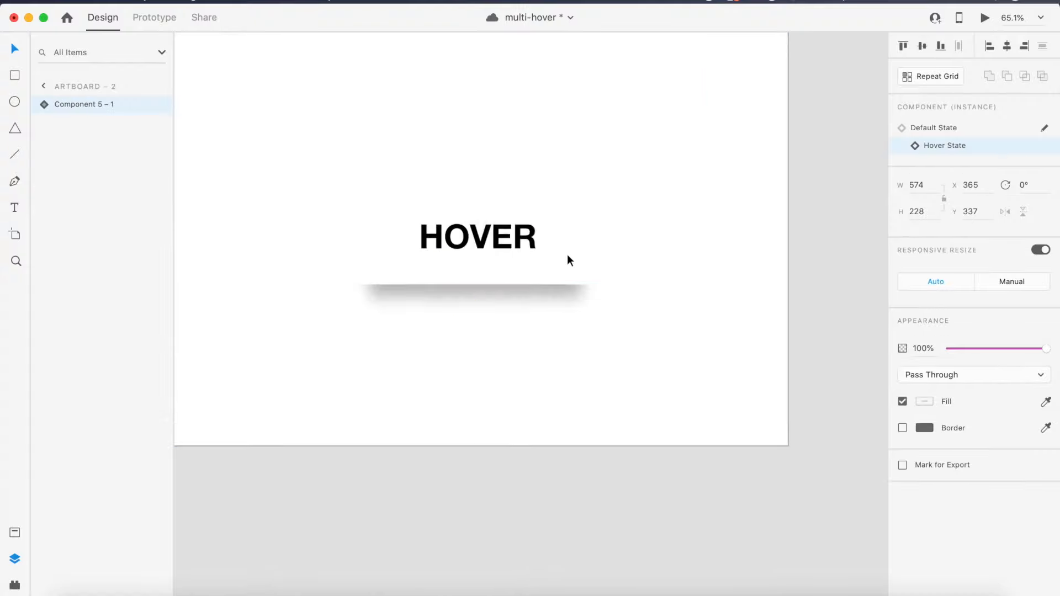
{"action": "scroll", "coordinate": [567, 254], "scroll_direction": "down", "scroll_amount": 3}
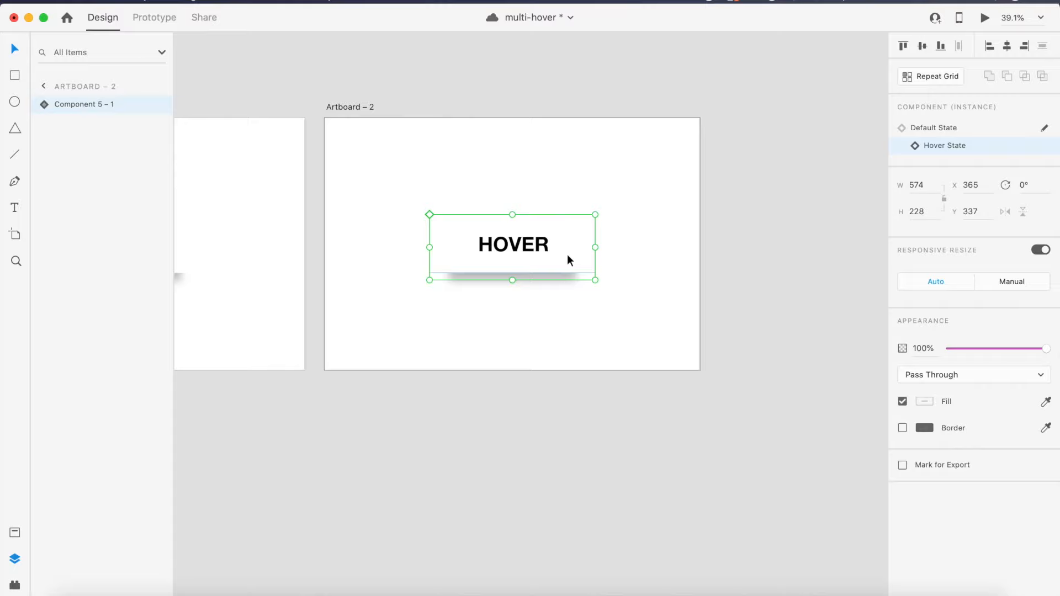
{"action": "key", "text": "super+s"}
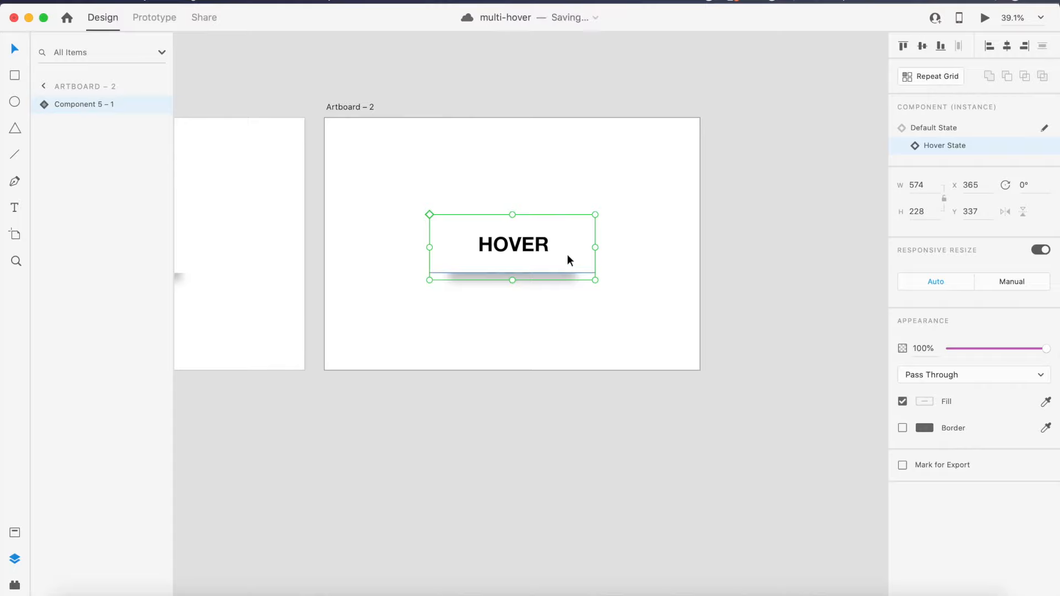
{"action": "key", "text": "super+shift+g"}
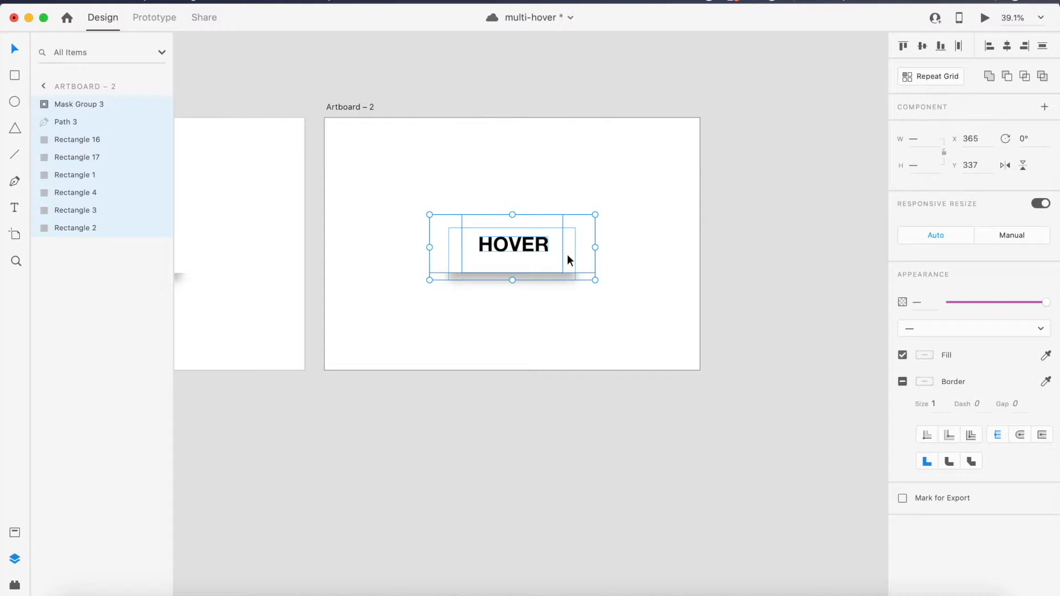
Step: Turn the HOVER text path on Artboard – 2 into its own component, save the document, and add a Hover State to it
{"action": "scroll", "coordinate": [567, 254], "scroll_direction": "up", "scroll_amount": 3}
{"action": "left_click", "coordinate": [492, 244]}
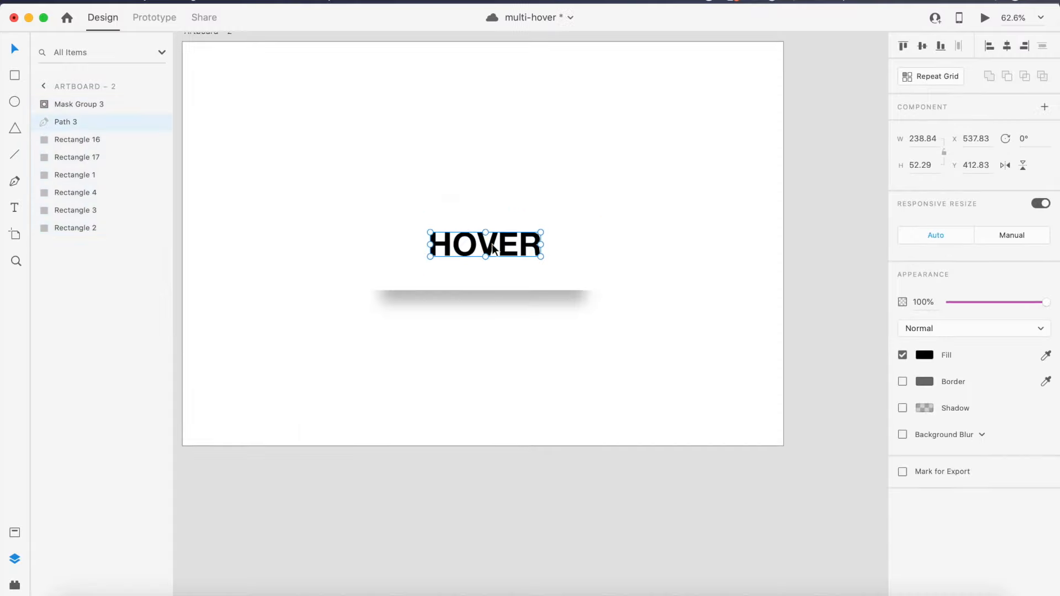
{"action": "key", "text": "super+s"}
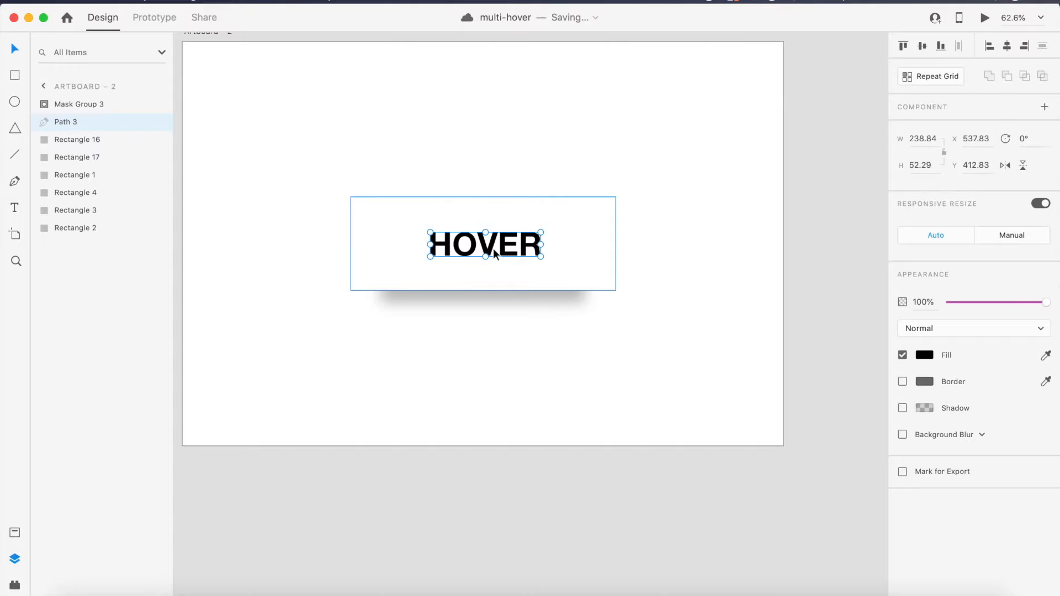
{"action": "key", "text": "super+k"}
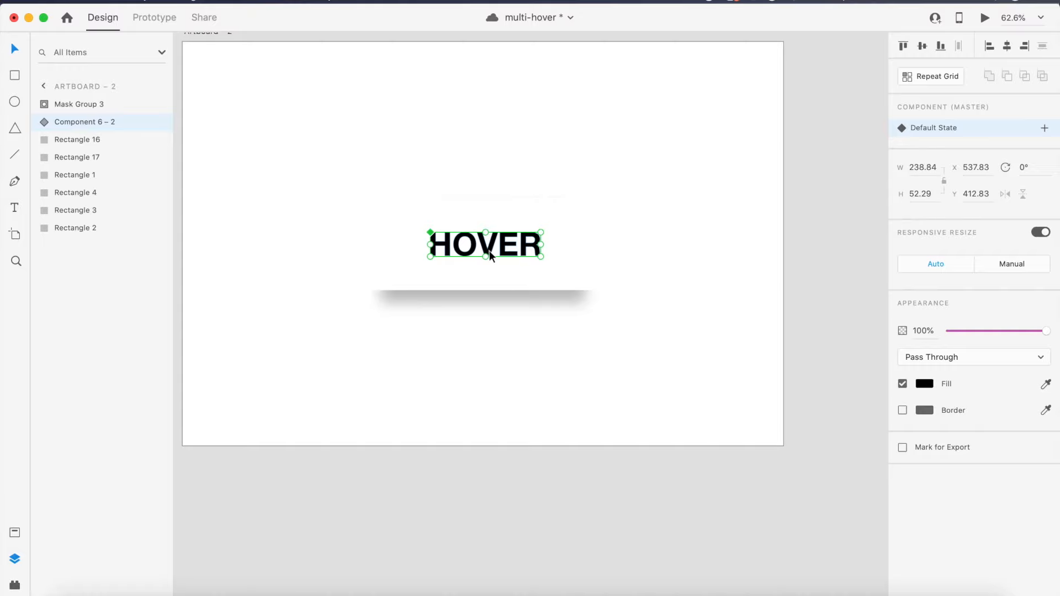
{"action": "key", "text": "super+s"}
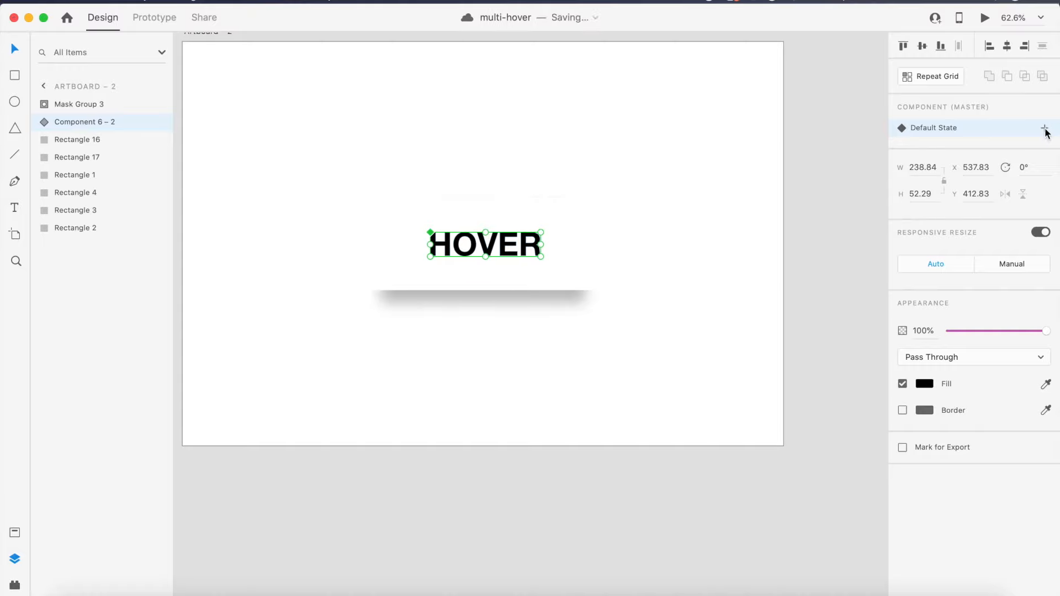
{"action": "left_click", "coordinate": [1044, 129]}
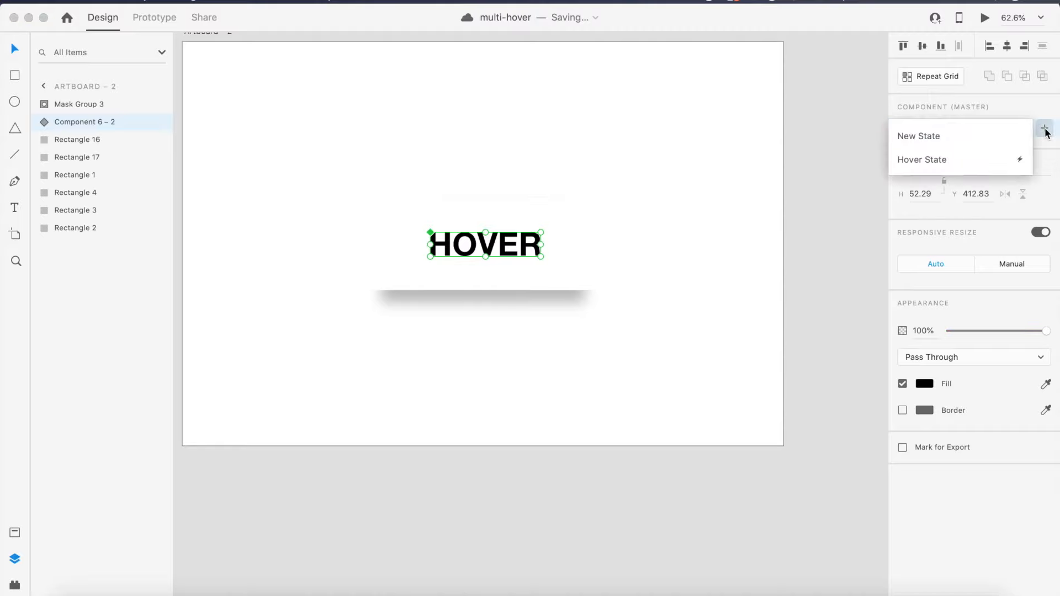
{"action": "left_click", "coordinate": [951, 159]}
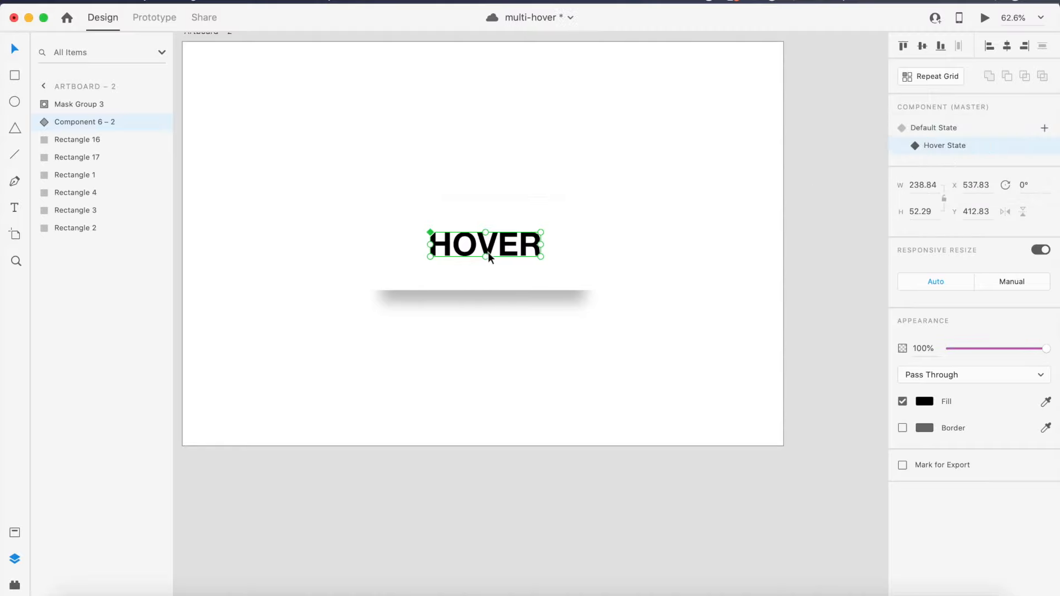
Step: In the Hover State, edit the HOVER path and move the H's two outer left corner anchor points to its right edge at X 580.04
{"action": "scroll", "coordinate": [483, 254], "scroll_direction": "up", "scroll_amount": 5}
{"action": "scroll", "coordinate": [478, 264], "scroll_direction": "up", "scroll_amount": 1}
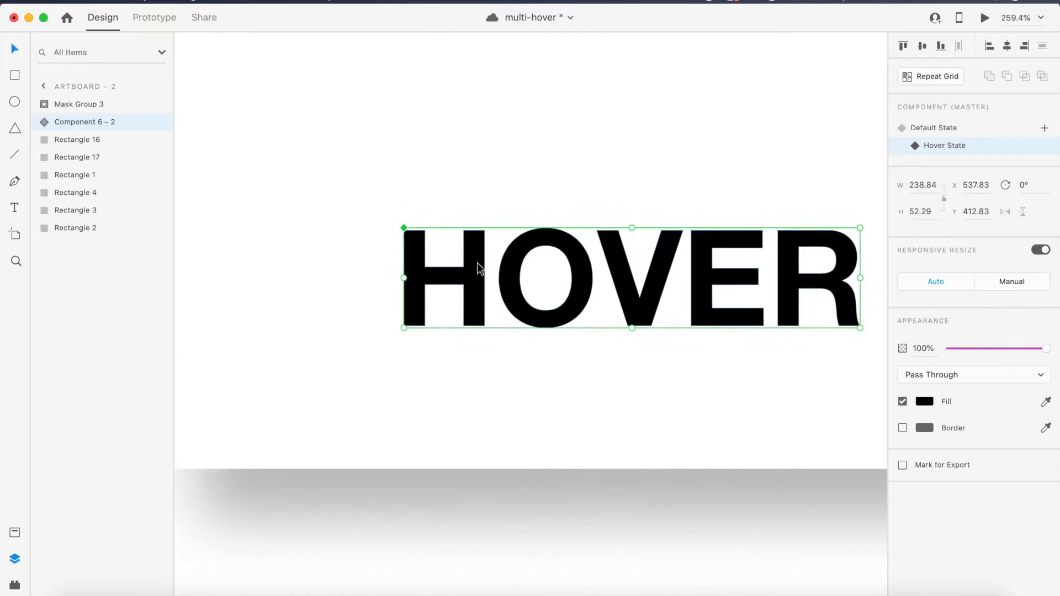
{"action": "double_click", "coordinate": [422, 276]}
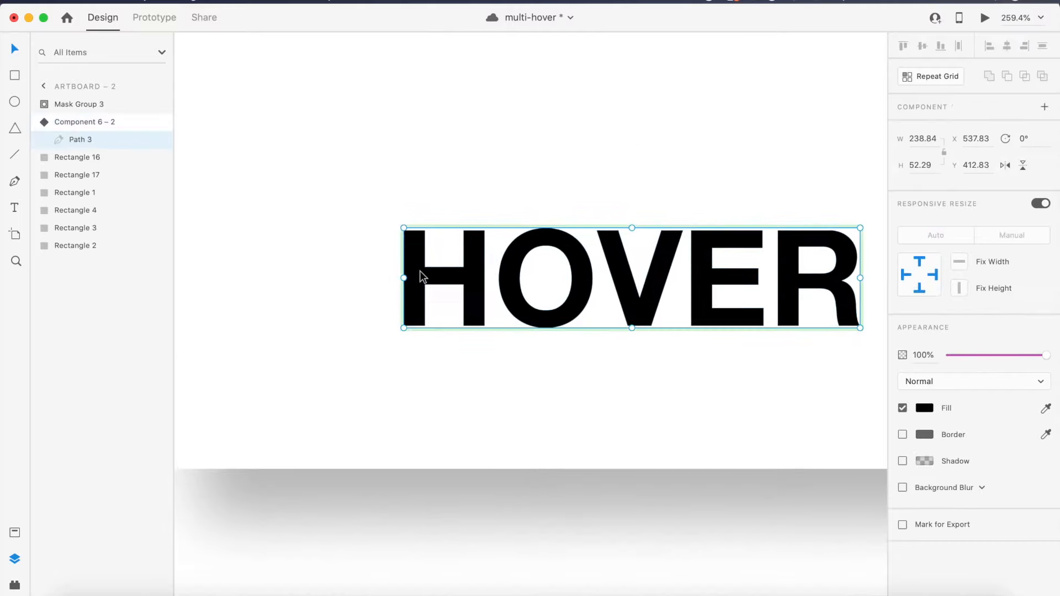
{"action": "double_click", "coordinate": [422, 276]}
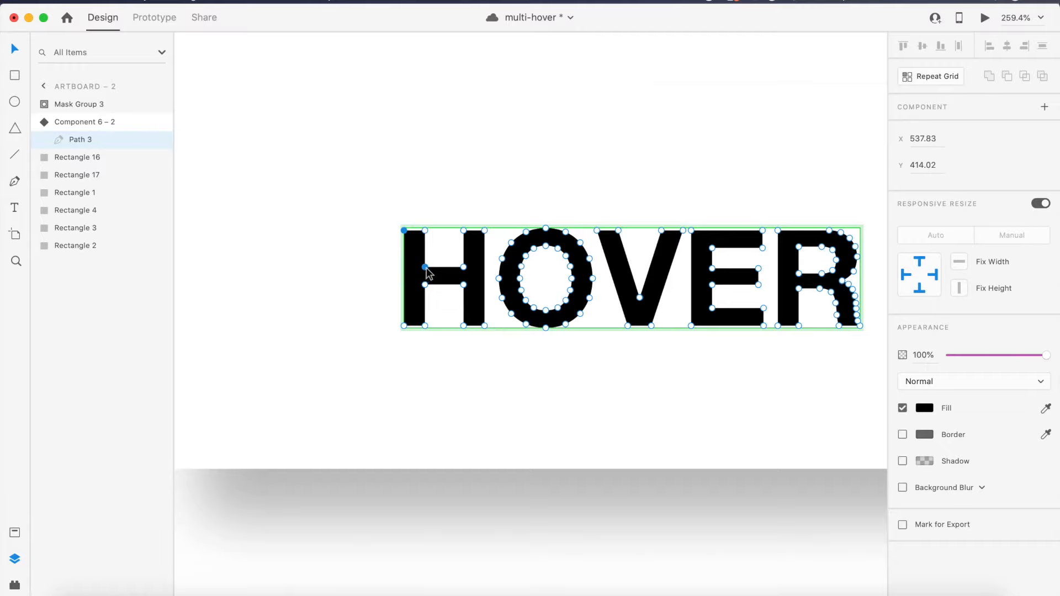
{"action": "left_click", "coordinate": [464, 231]}
{"action": "scroll", "coordinate": [403, 230], "scroll_direction": "up", "scroll_amount": 3}
{"action": "left_click_drag", "start_coordinate": [404, 234], "coordinate": [516, 237]}
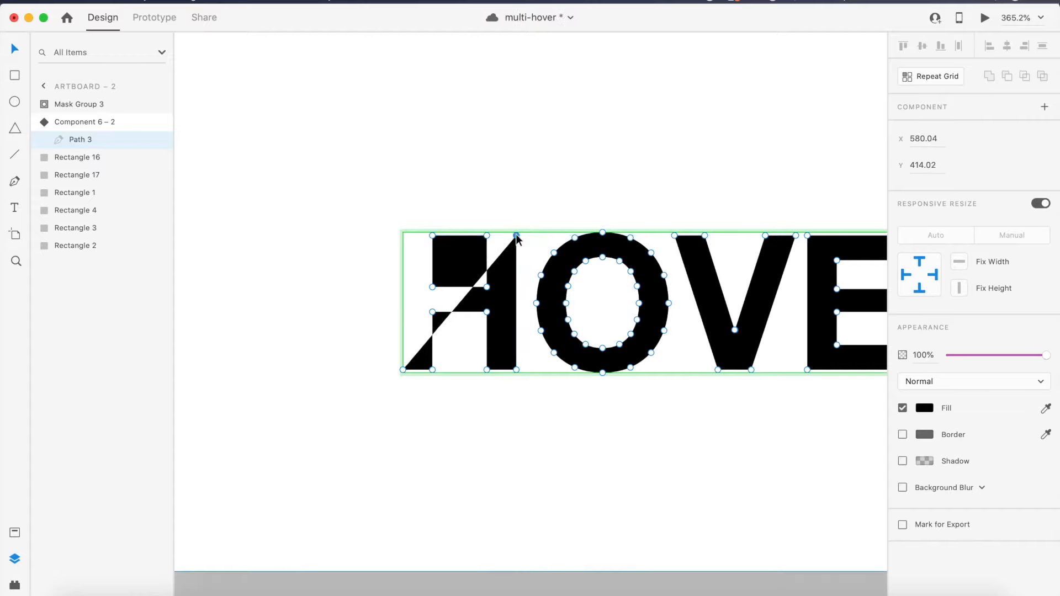
{"action": "left_click", "coordinate": [407, 369]}
{"action": "left_click_drag", "start_coordinate": [408, 370], "coordinate": [516, 369]}
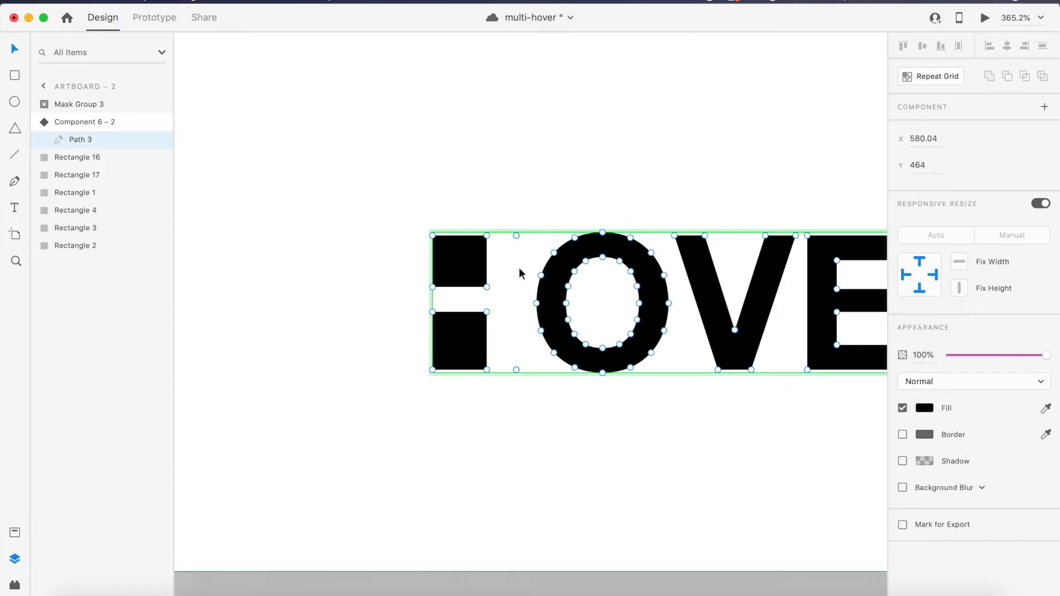
Step: Distort the path's O, V, E and R by moving their outer anchor points inward, and leave path editing
{"action": "scroll", "coordinate": [509, 302], "scroll_direction": "right", "scroll_amount": 4}
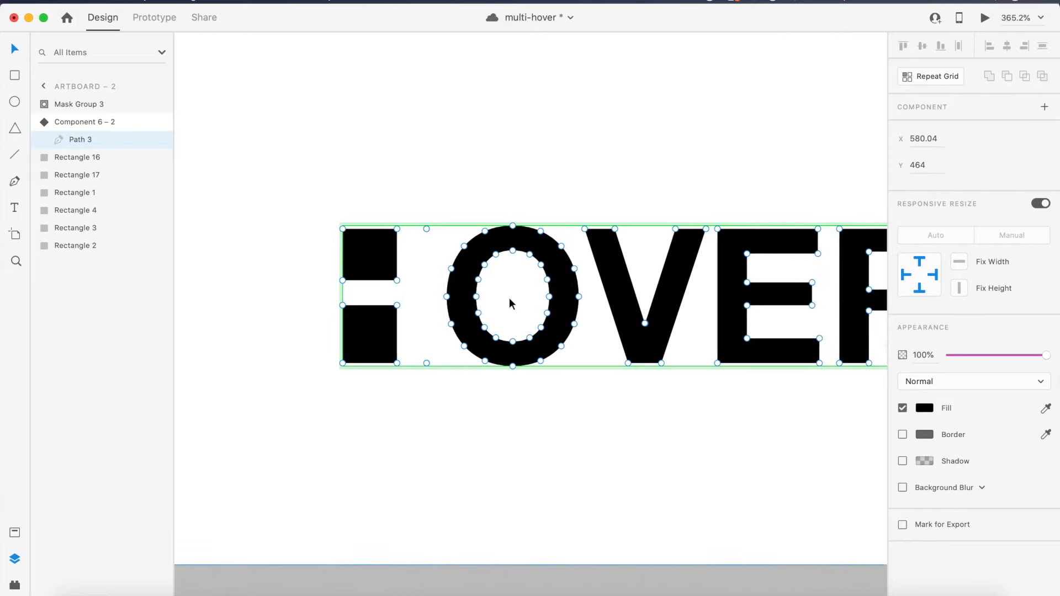
{"action": "left_click_drag", "start_coordinate": [479, 322], "coordinate": [485, 316]}
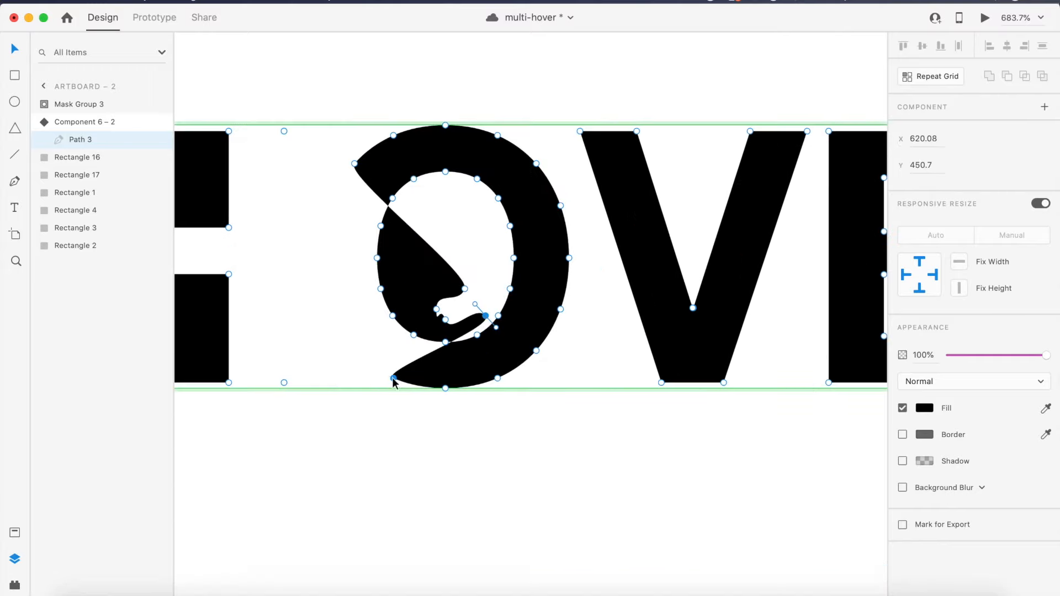
{"action": "left_click_drag", "start_coordinate": [393, 378], "coordinate": [497, 301]}
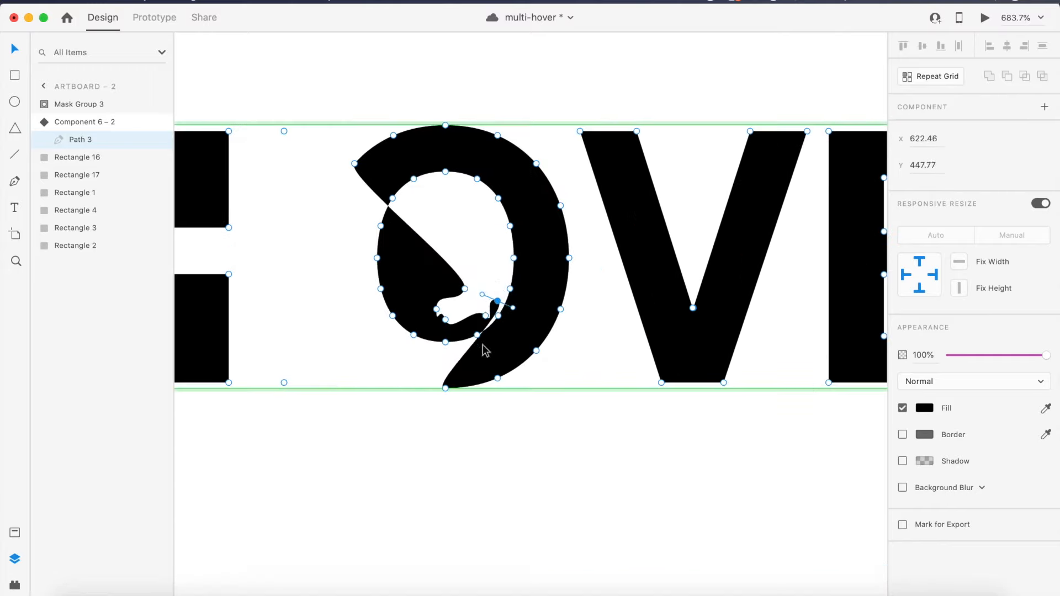
{"action": "left_click_drag", "start_coordinate": [445, 388], "coordinate": [498, 278]}
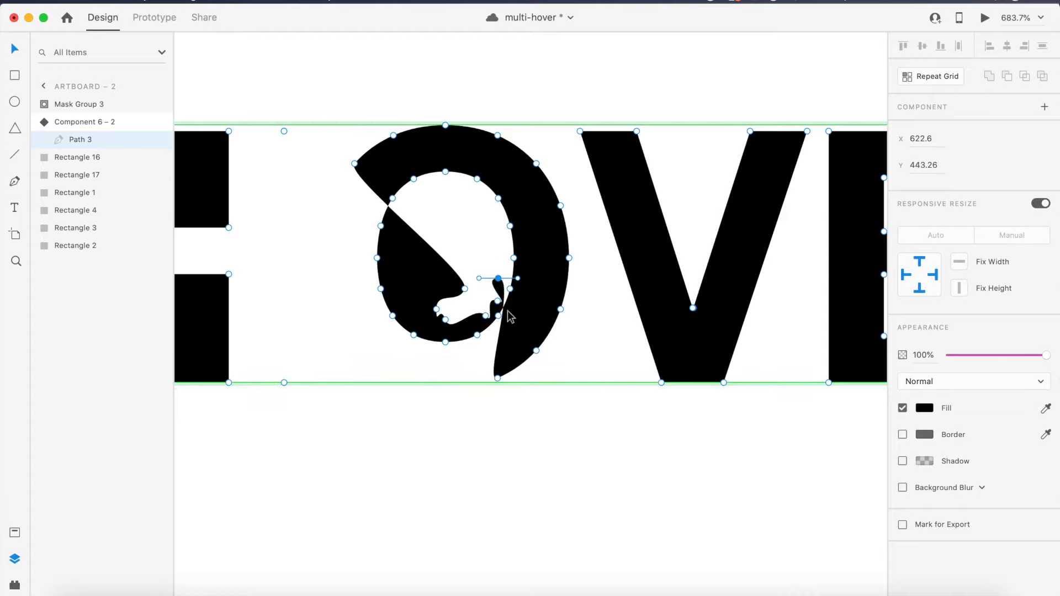
{"action": "left_click_drag", "start_coordinate": [497, 378], "coordinate": [507, 252]}
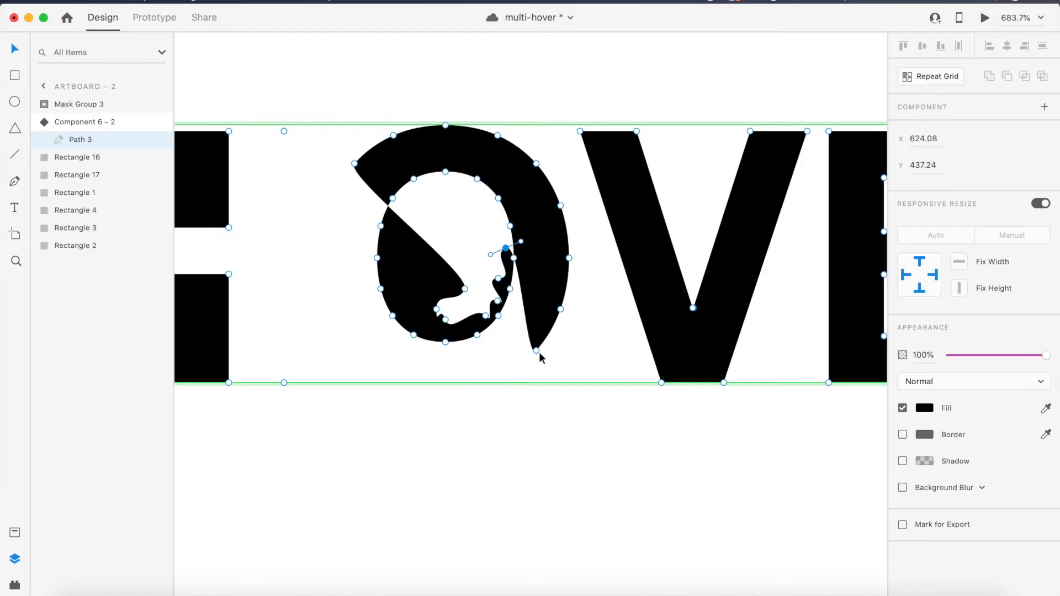
{"action": "left_click_drag", "start_coordinate": [536, 351], "coordinate": [477, 196]}
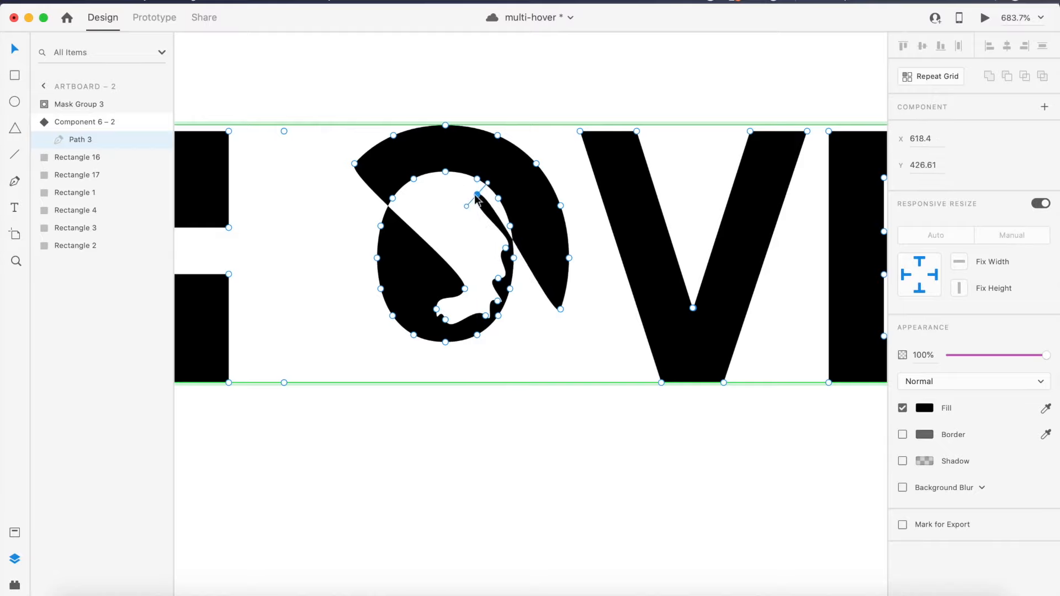
{"action": "scroll", "coordinate": [475, 196], "scroll_direction": "down", "scroll_amount": 3}
{"action": "left_click", "coordinate": [538, 280]}
{"action": "key", "text": "Escape"}
{"action": "key", "text": "super+0"}
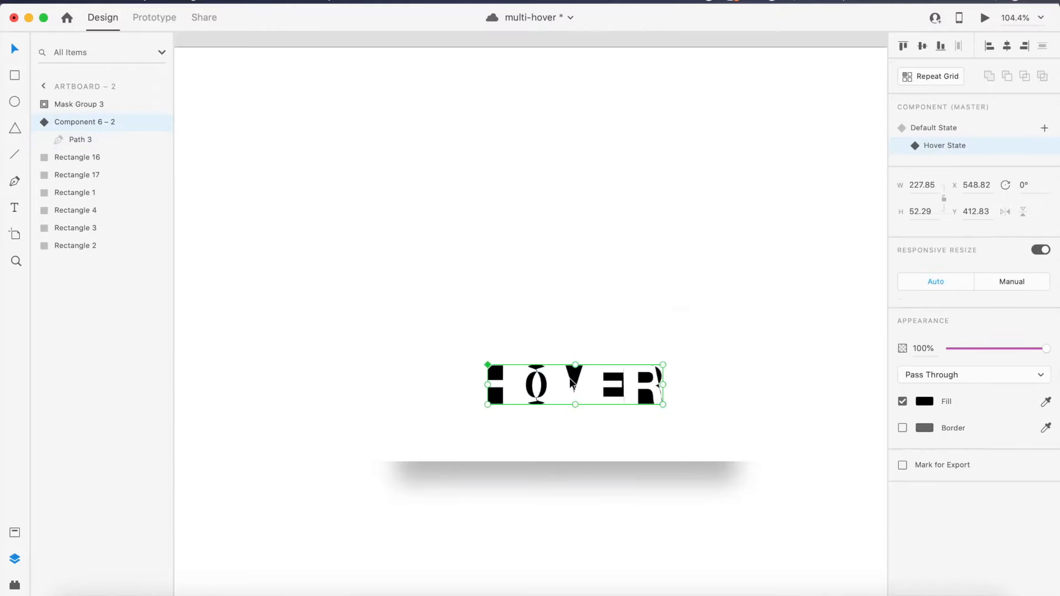
Step: Paste the original HOVER path in place over the distorted lettering and lower its opacity to 25%
{"action": "scroll", "coordinate": [570, 381], "scroll_direction": "up", "scroll_amount": 3}
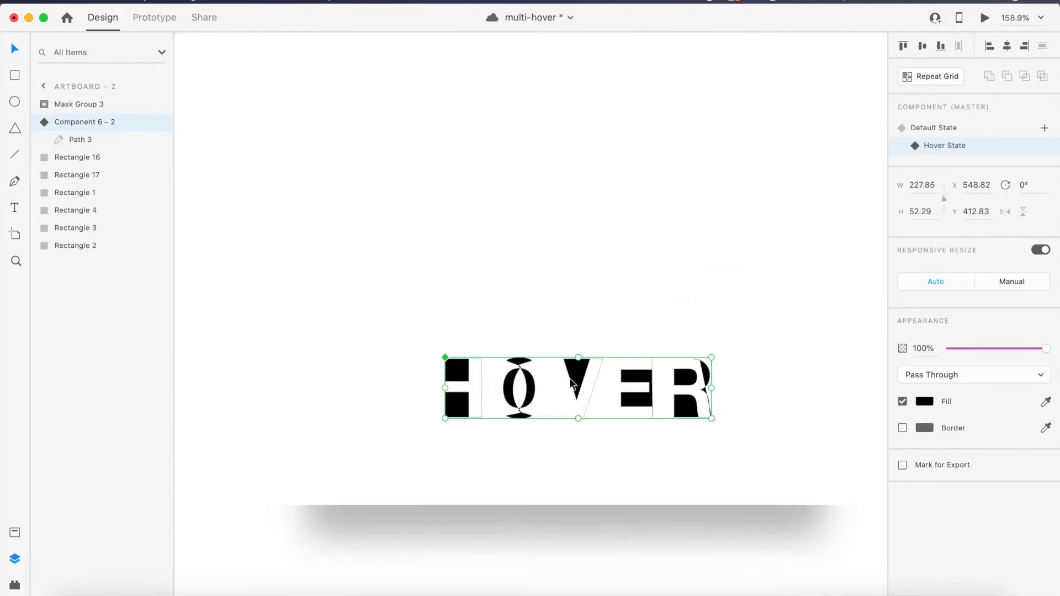
{"action": "key", "text": "super+v"}
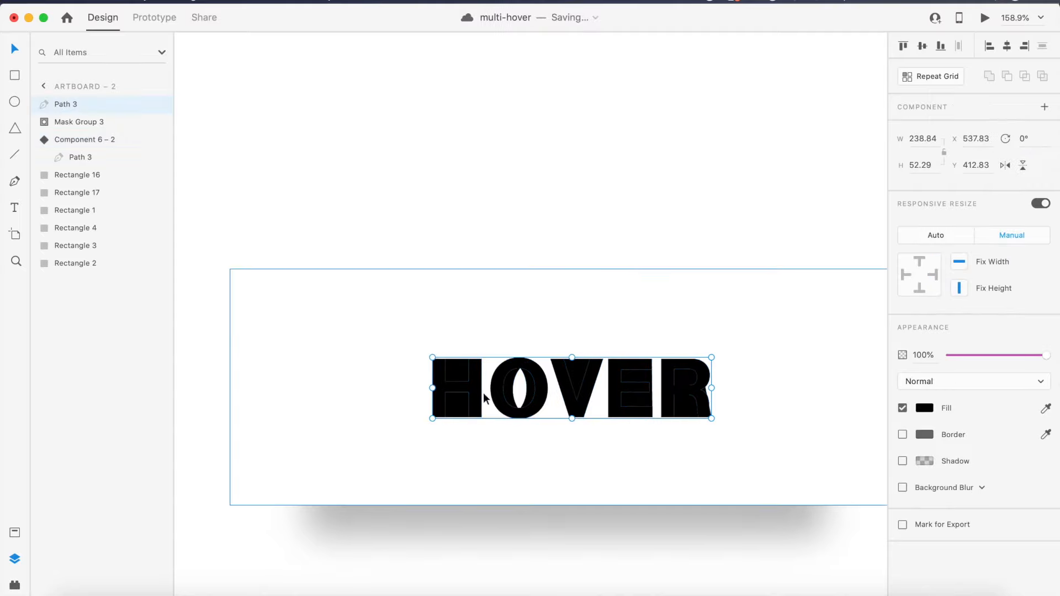
{"action": "left_click", "coordinate": [928, 358]}
{"action": "type", "text": "50"}
{"action": "key", "text": "Return"}
{"action": "type", "text": "25"}
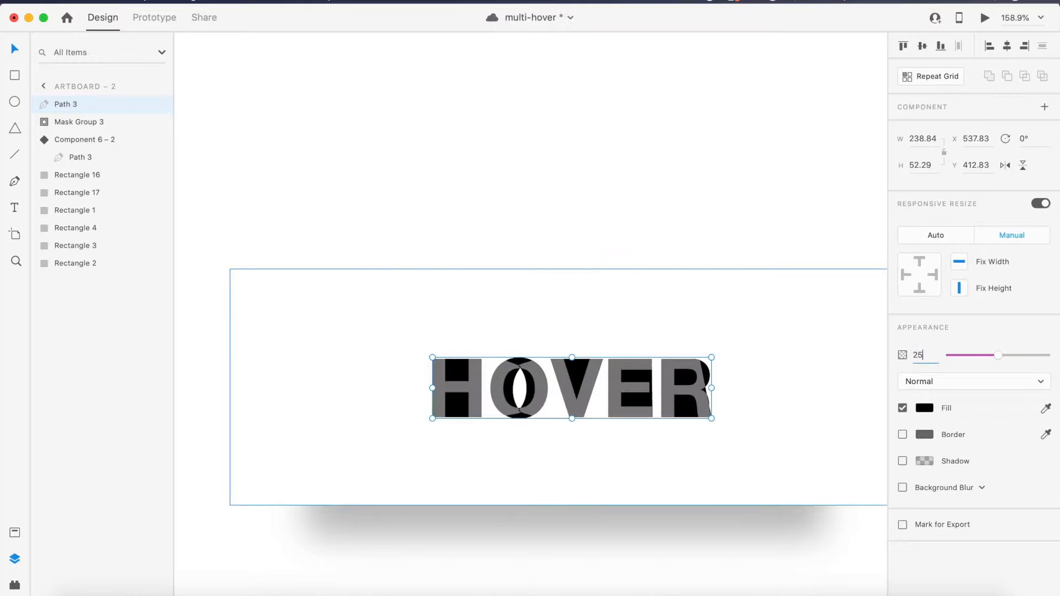
{"action": "key", "text": "Return"}
Step: Set the pasted HOVER path's opacity to 15%, deselect it, and save the document
{"action": "scroll", "coordinate": [464, 280], "scroll_direction": "down", "scroll_amount": 5}
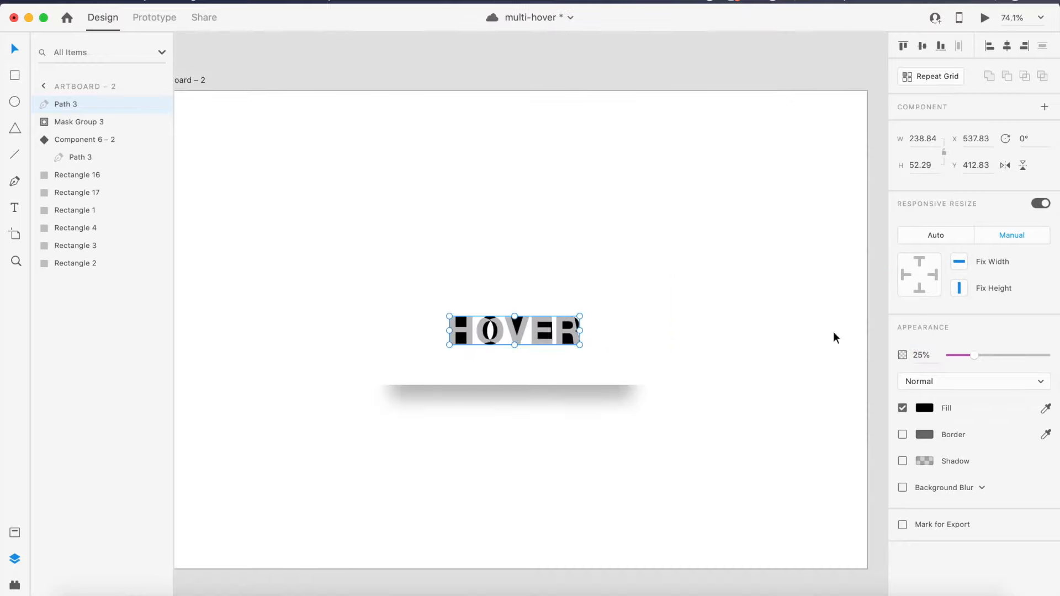
{"action": "left_click", "coordinate": [921, 355]}
{"action": "type", "text": "15"}
{"action": "key", "text": "Return"}
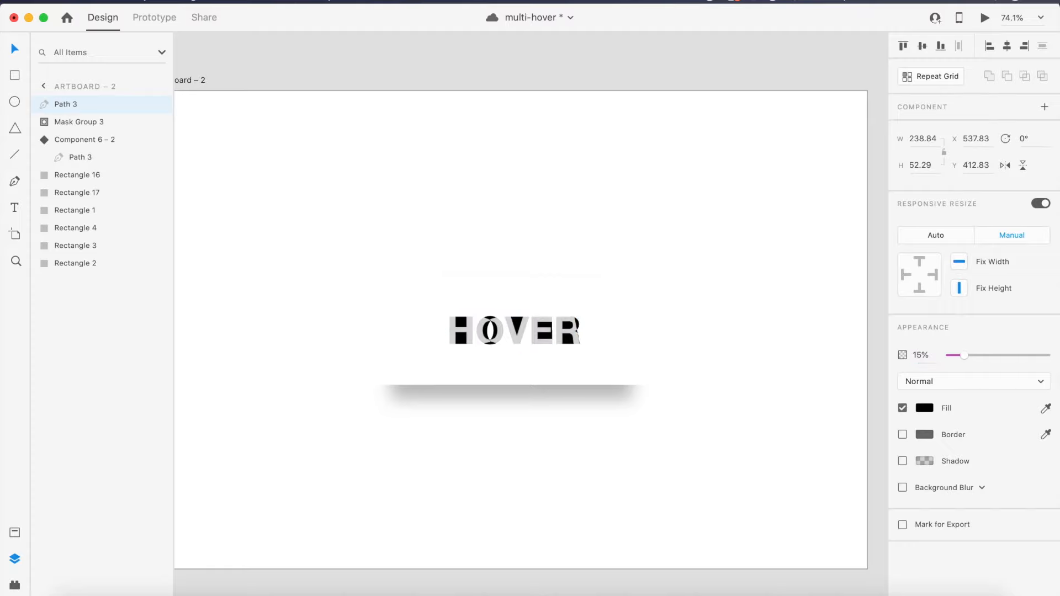
{"action": "scroll", "coordinate": [436, 254], "scroll_direction": "up", "scroll_amount": 5}
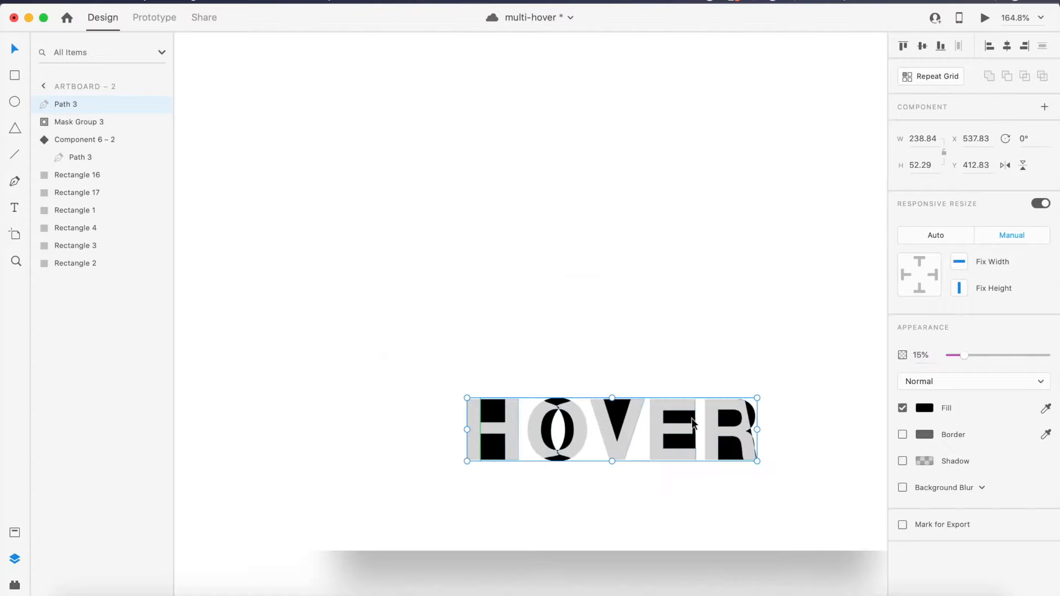
{"action": "scroll", "coordinate": [692, 423], "scroll_direction": "down", "scroll_amount": 5}
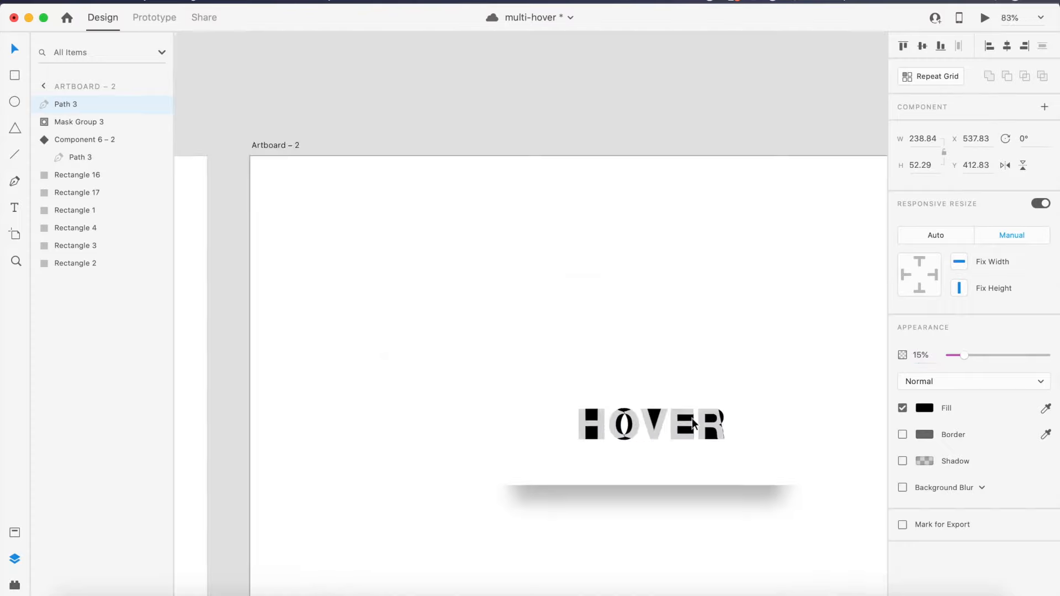
{"action": "left_click", "coordinate": [717, 292]}
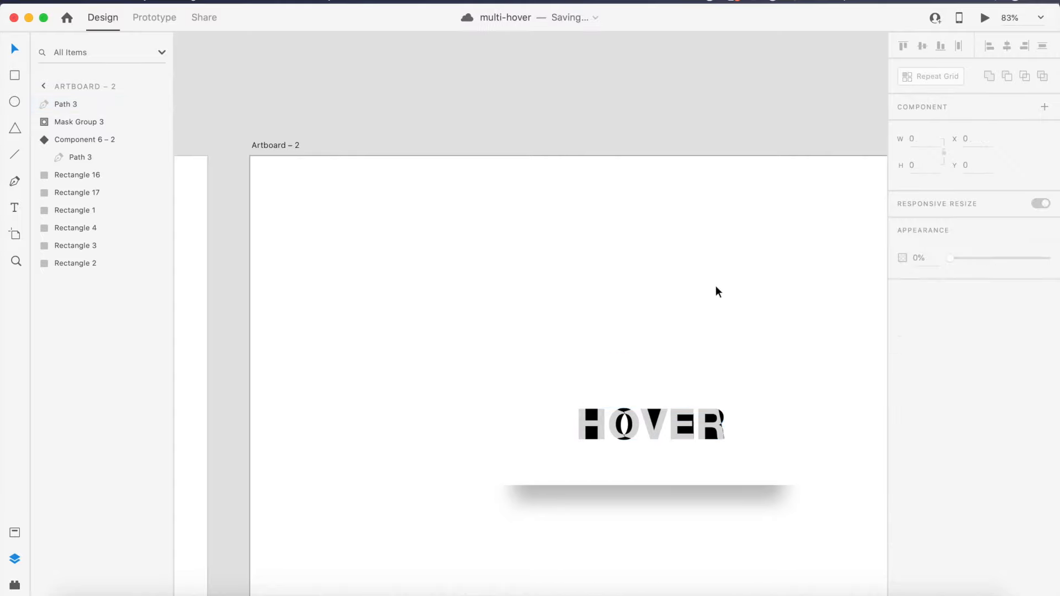
Step: Compare the HOVER text component's Default and Hover States on Artboard – 2 and leave it in the Default State
{"action": "left_click", "coordinate": [636, 423]}
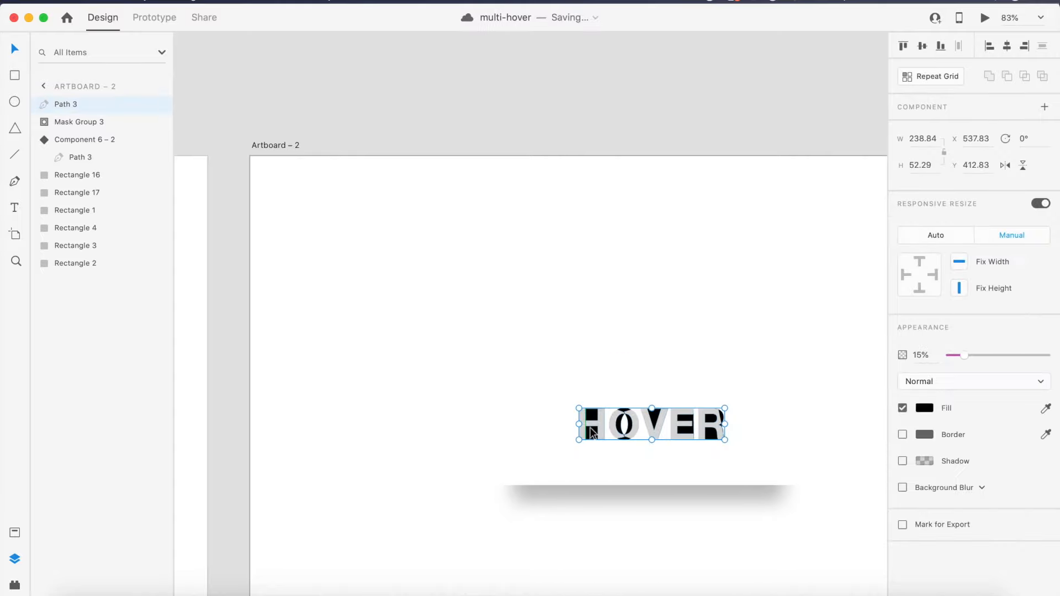
{"action": "key", "text": "Escape"}
{"action": "left_click", "coordinate": [945, 132]}
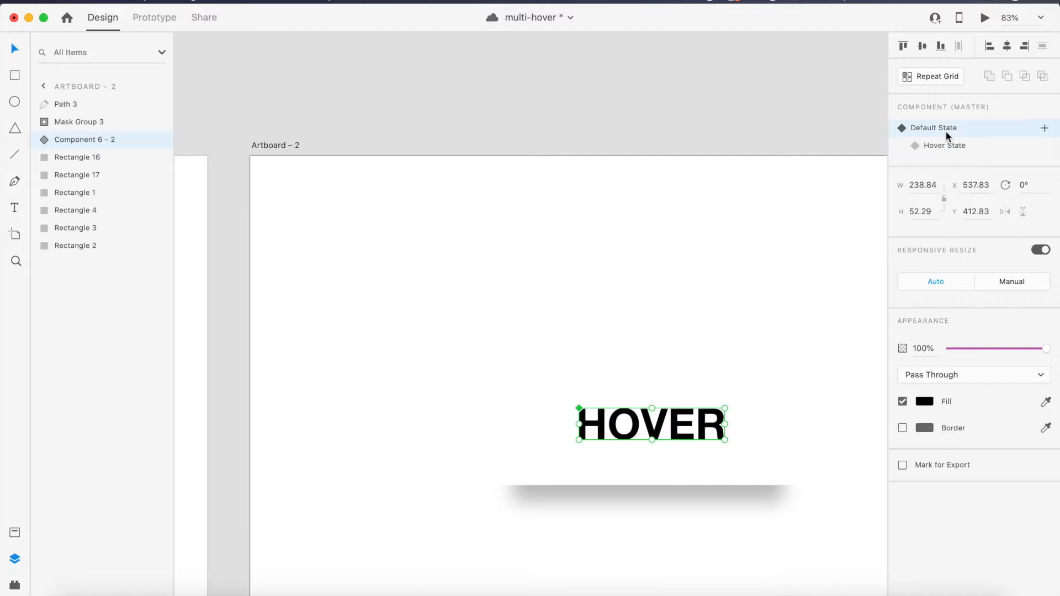
{"action": "left_click", "coordinate": [943, 145]}
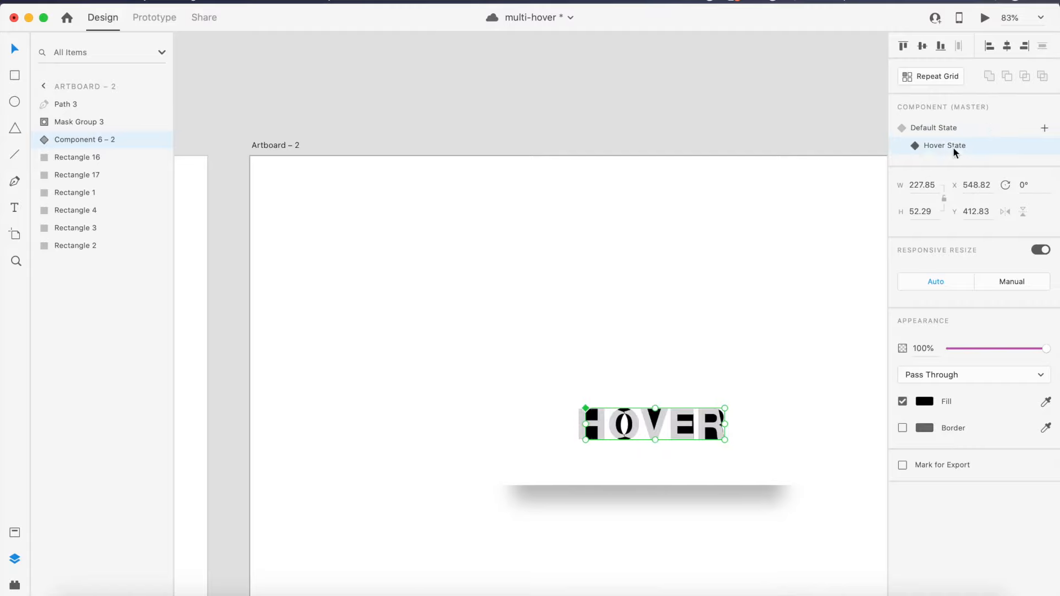
{"action": "left_click", "coordinate": [988, 128]}
{"action": "scroll", "coordinate": [700, 356], "scroll_direction": "down", "scroll_amount": 5}
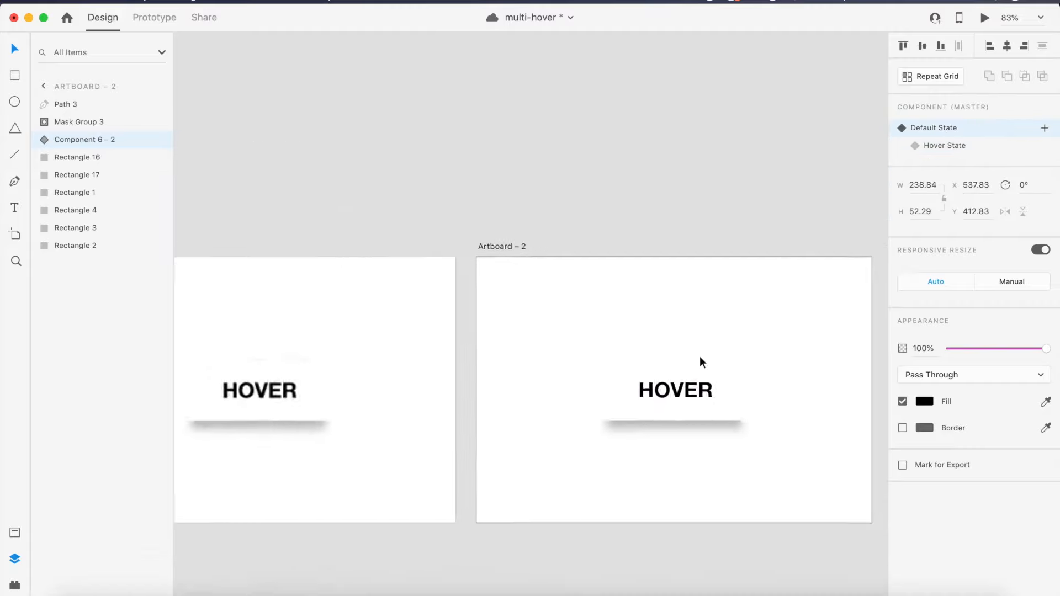
Step: Switch the HOVER component on Artboard – 1 back to its Default State
{"action": "scroll", "coordinate": [700, 356], "scroll_direction": "left", "scroll_amount": 3}
{"action": "left_click", "coordinate": [497, 375]}
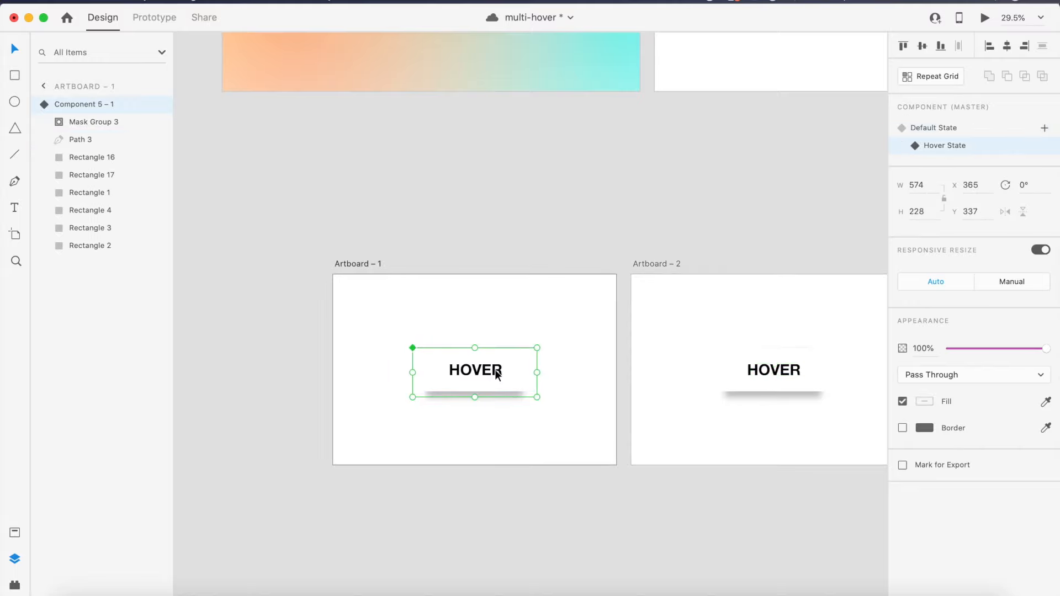
{"action": "left_click", "coordinate": [936, 128]}
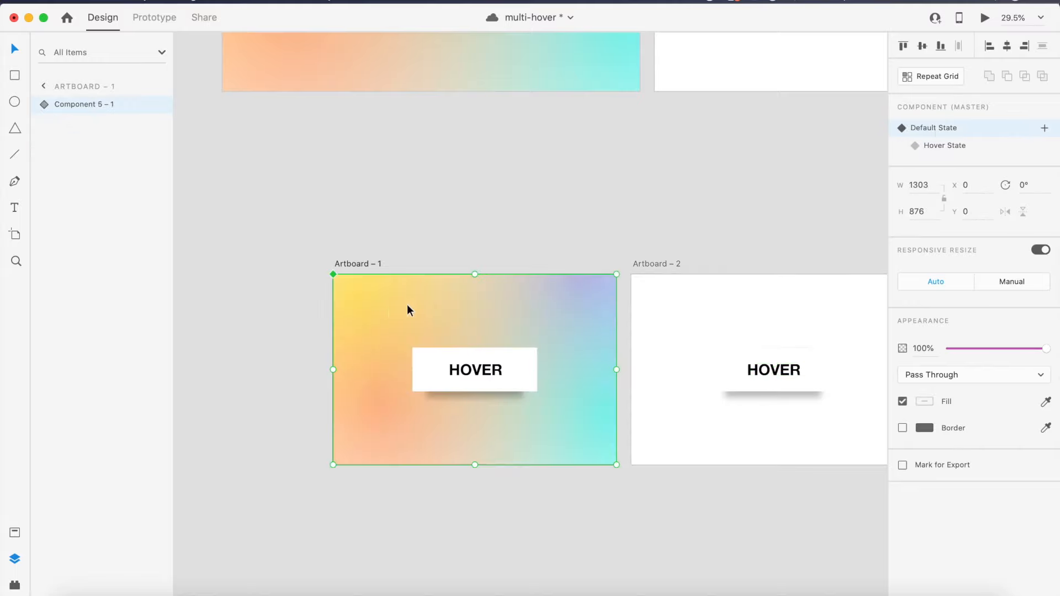
Step: Link the gradient component on Artboard – 1 to Artboard – 2 with a Keys & Gamepad trigger assigned to the right arrow
{"action": "left_click", "coordinate": [367, 263]}
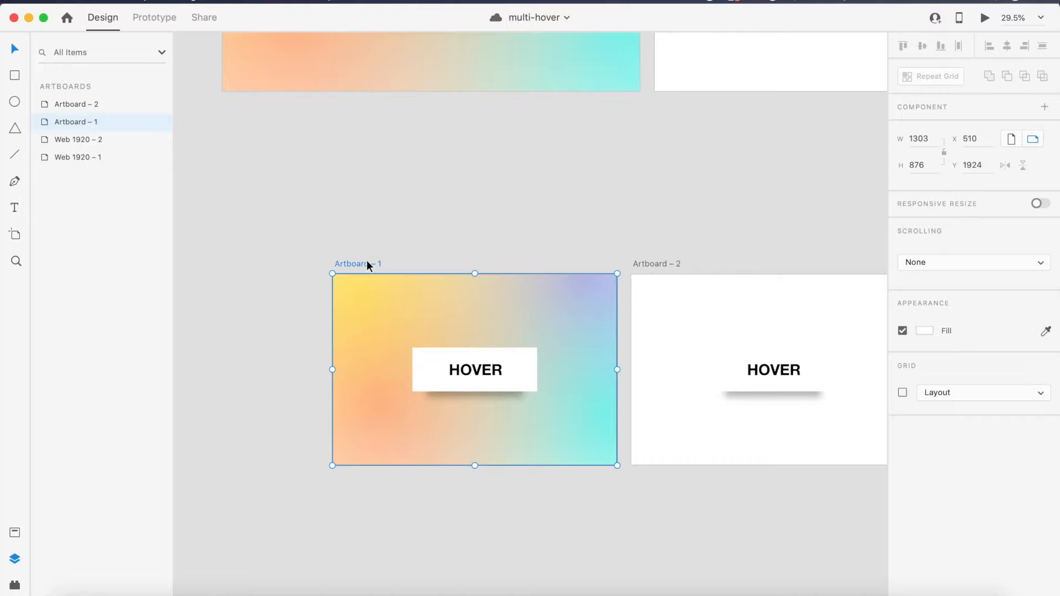
{"action": "left_click", "coordinate": [155, 17]}
{"action": "scroll", "coordinate": [417, 240], "scroll_direction": "down", "scroll_amount": 3}
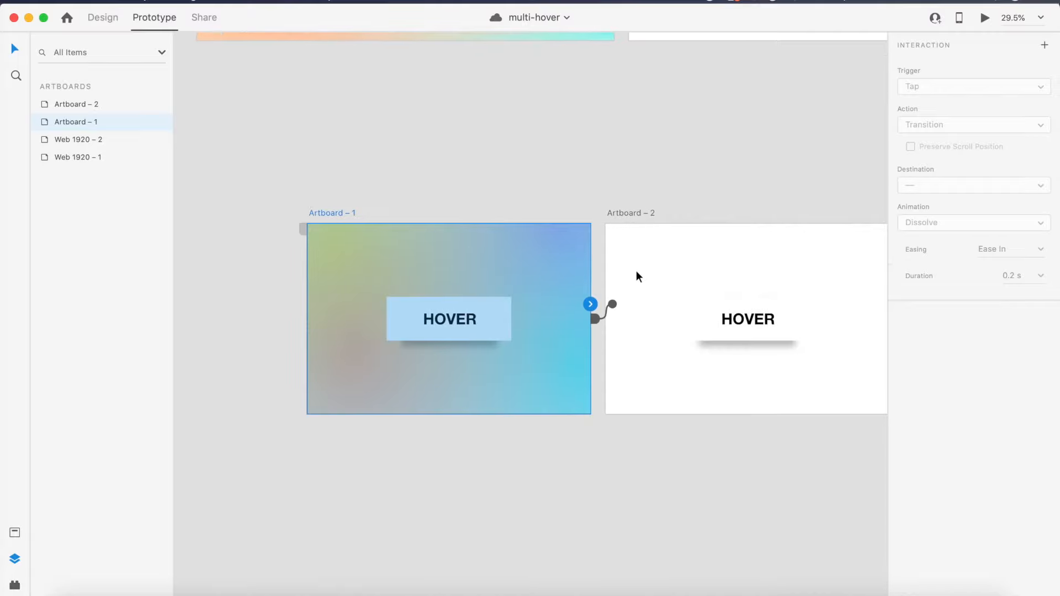
{"action": "left_click_drag", "start_coordinate": [598, 316], "coordinate": [678, 288]}
{"action": "left_click", "coordinate": [938, 159]}
{"action": "left_click", "coordinate": [928, 143]}
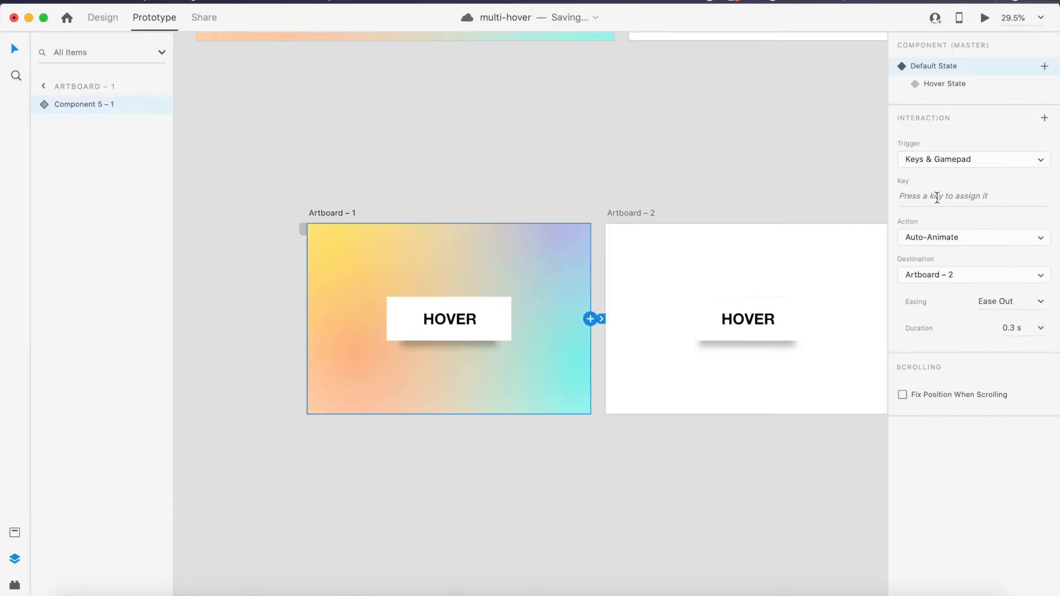
{"action": "left_click", "coordinate": [740, 490]}
{"action": "key", "text": "Right"}
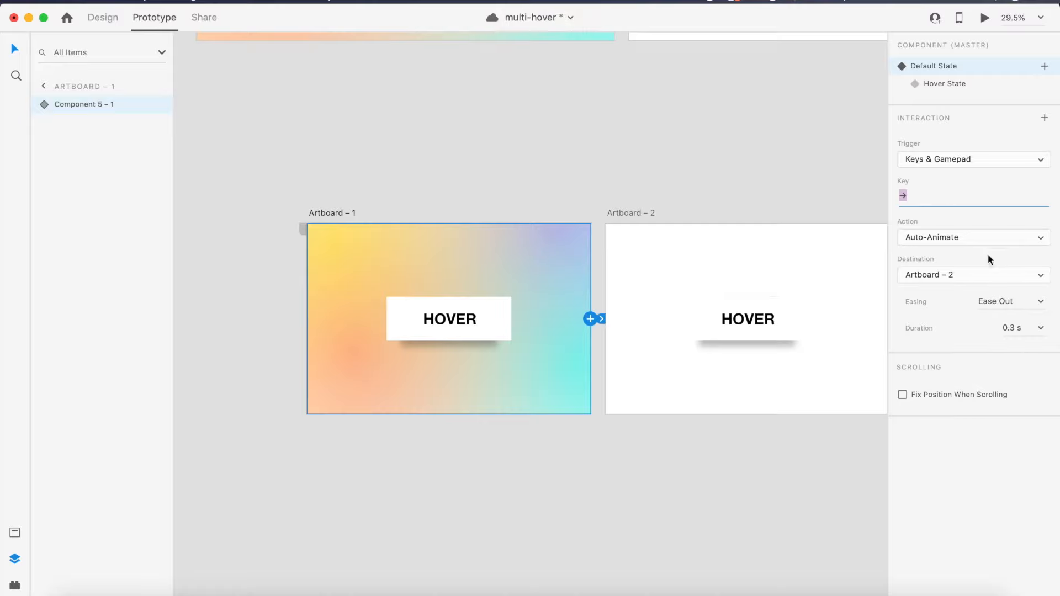
Step: Set the right-arrow interaction's action to Transition and its animation to None
{"action": "left_click", "coordinate": [1002, 237]}
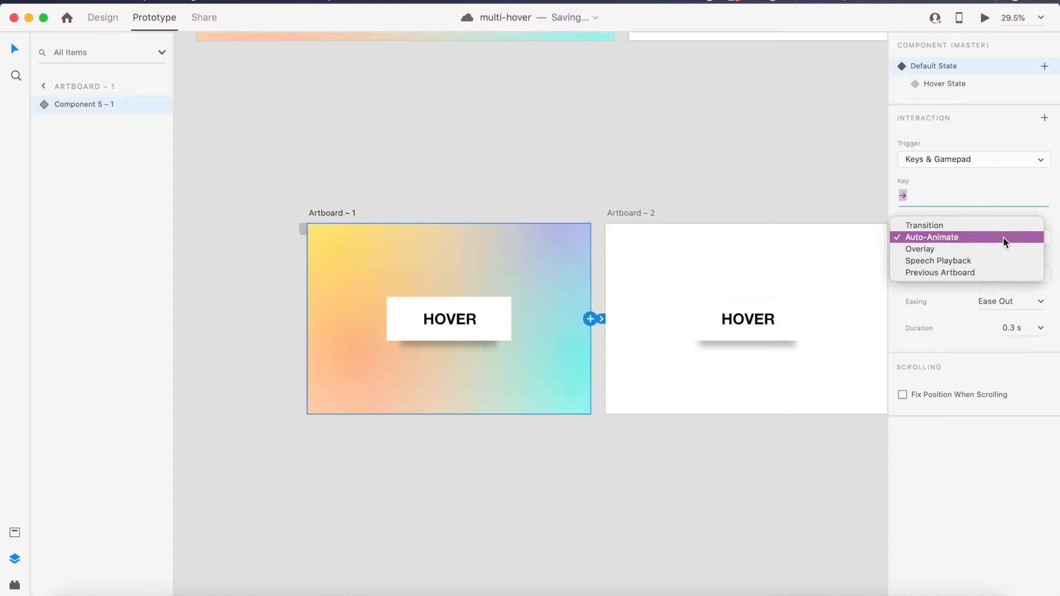
{"action": "left_click", "coordinate": [992, 227]}
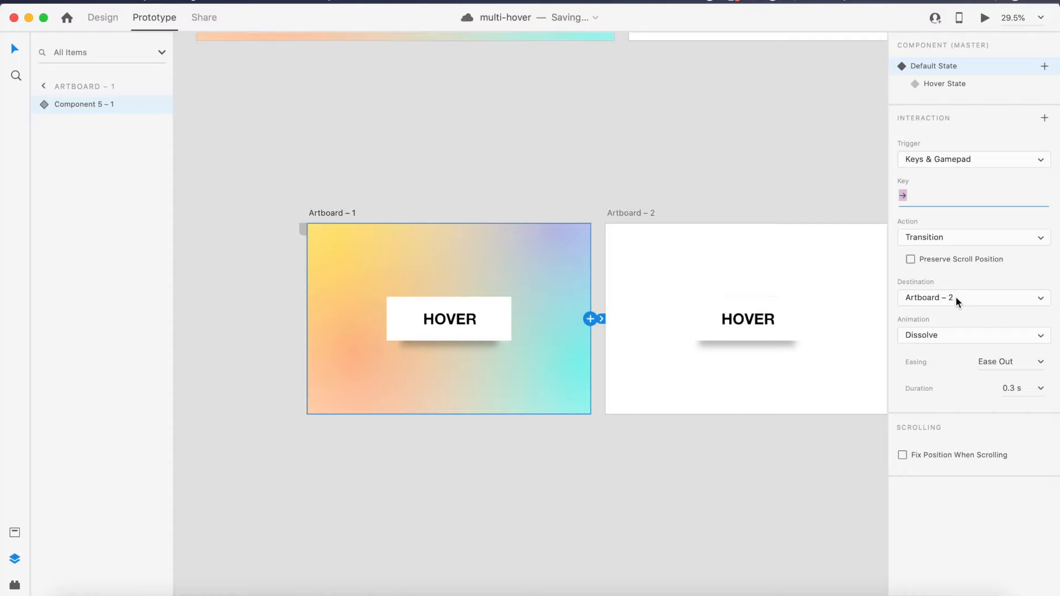
{"action": "left_click", "coordinate": [965, 338]}
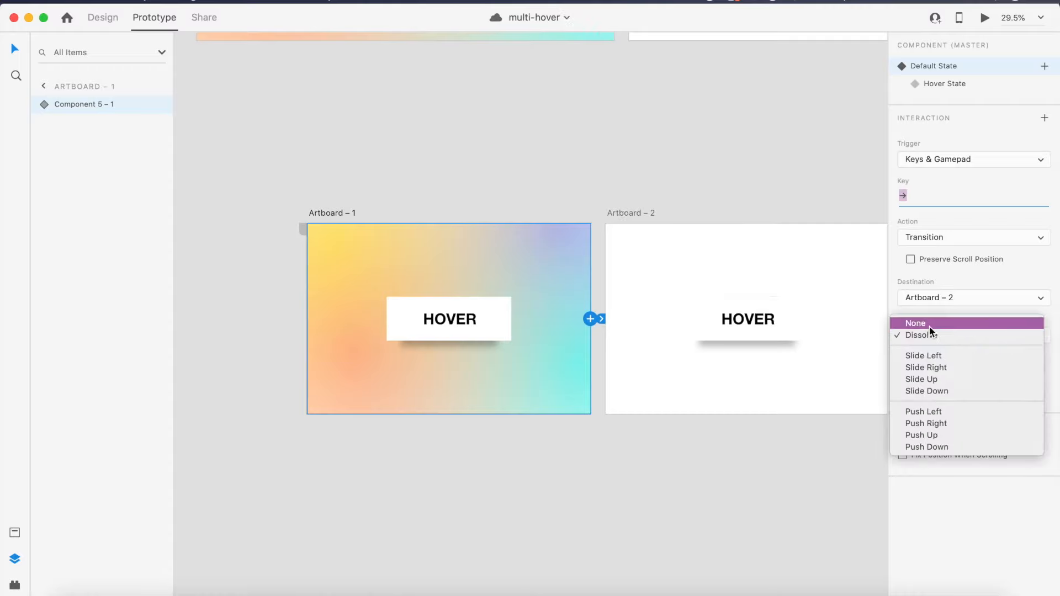
{"action": "left_click", "coordinate": [929, 325]}
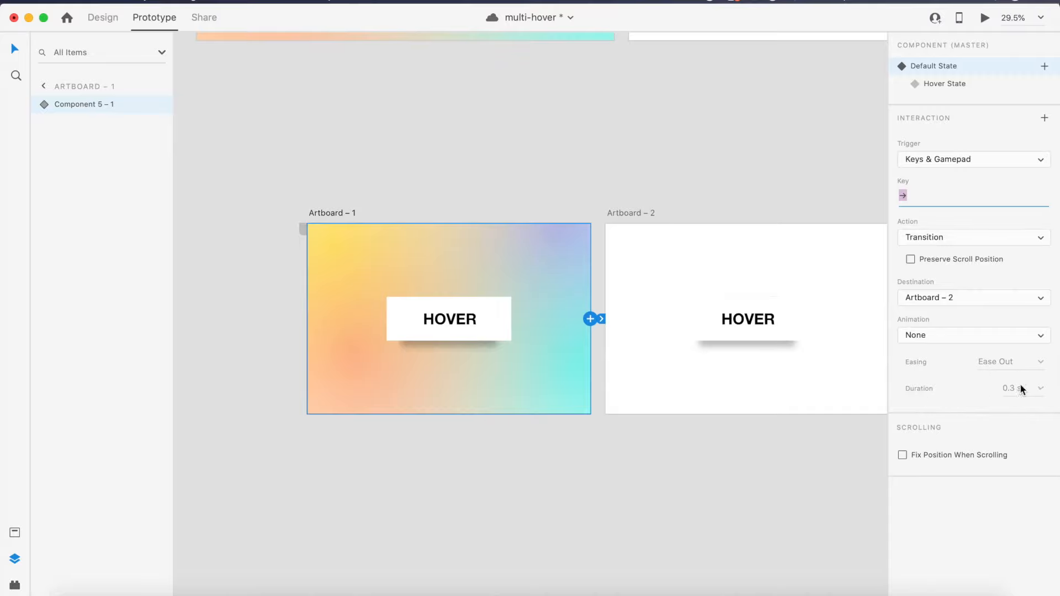
Step: Set the easing of the HOVER text component's hover interaction on Artboard – 2 to Ease In-Out
{"action": "scroll", "coordinate": [724, 313], "scroll_direction": "right", "scroll_amount": 2}
{"action": "double_click", "coordinate": [725, 315]}
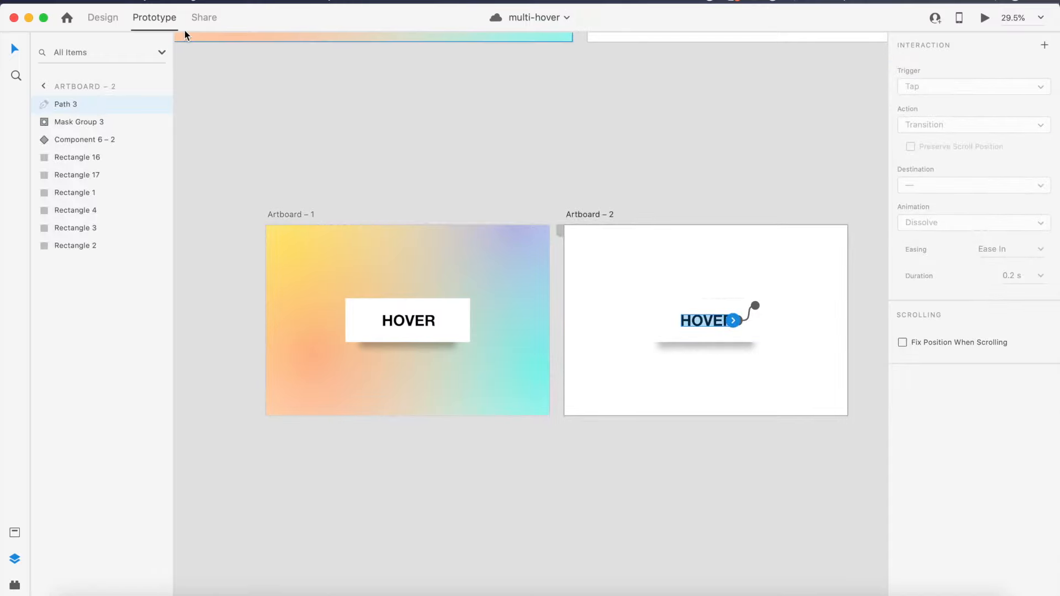
{"action": "left_click", "coordinate": [760, 278]}
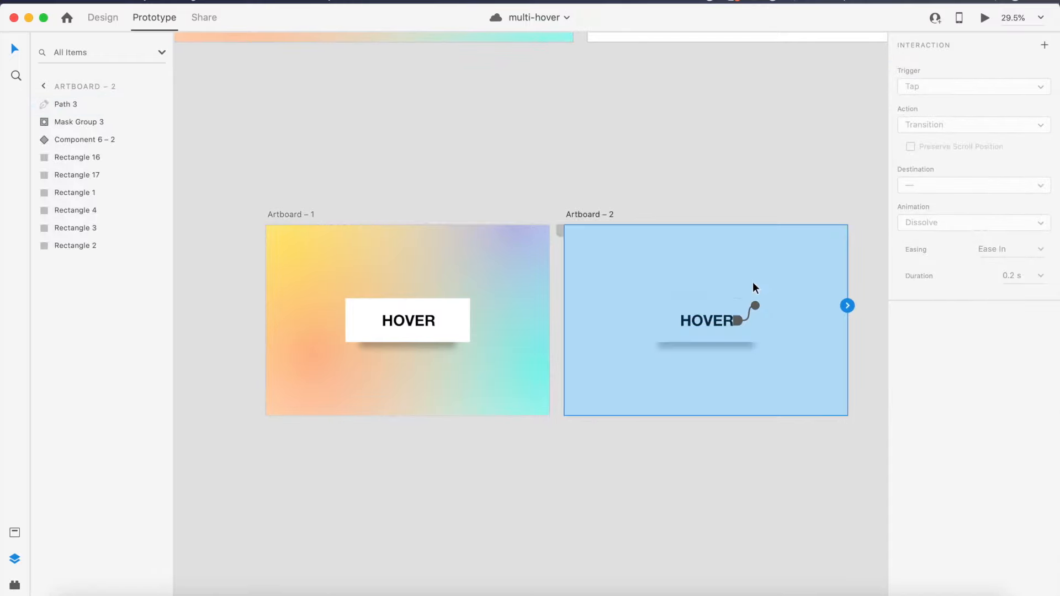
{"action": "left_click", "coordinate": [755, 304]}
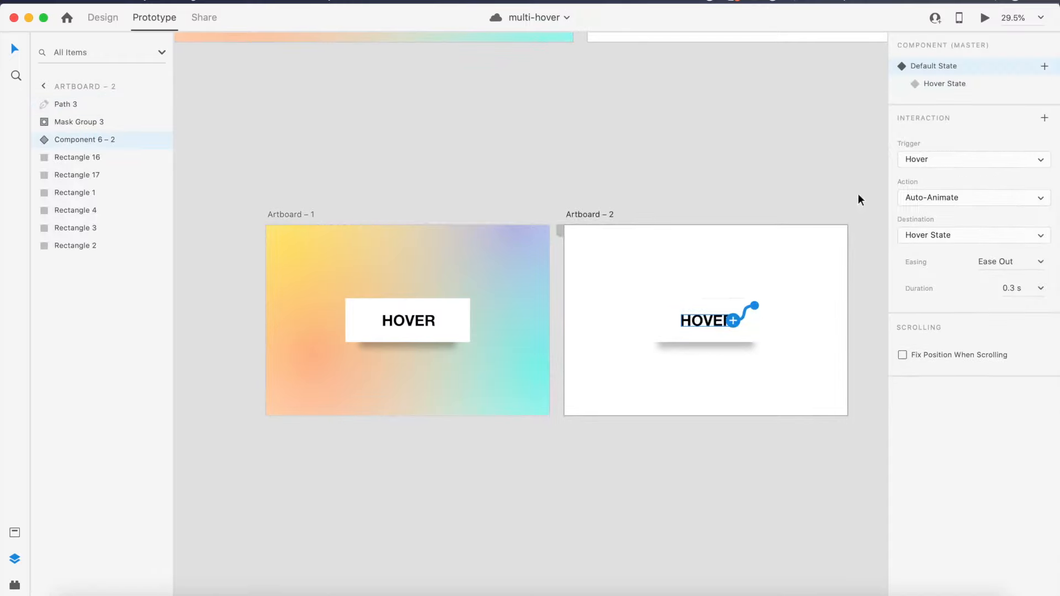
{"action": "left_click", "coordinate": [1042, 261]}
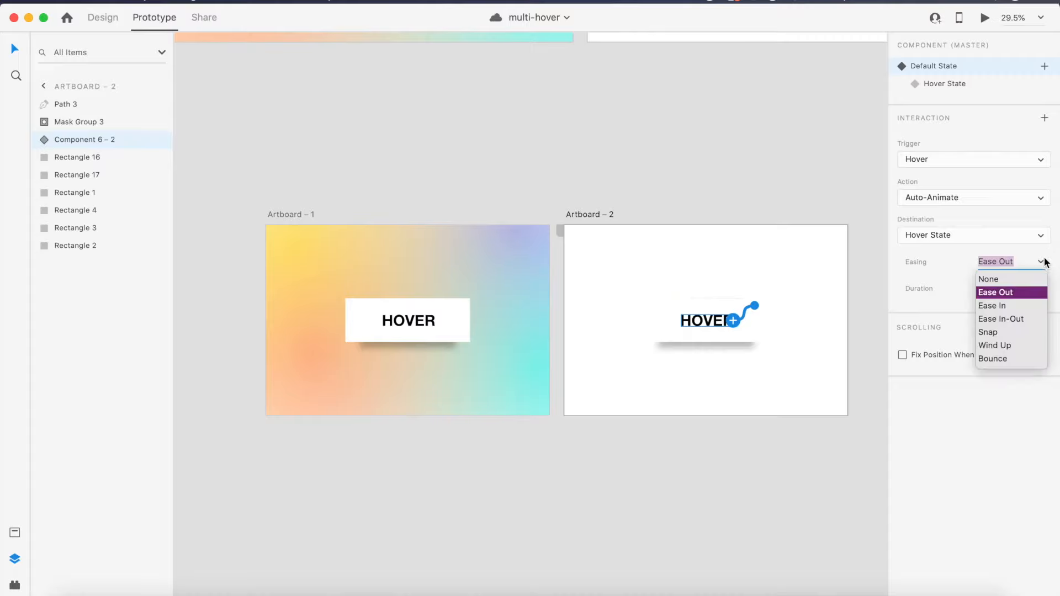
{"action": "left_click", "coordinate": [1012, 319]}
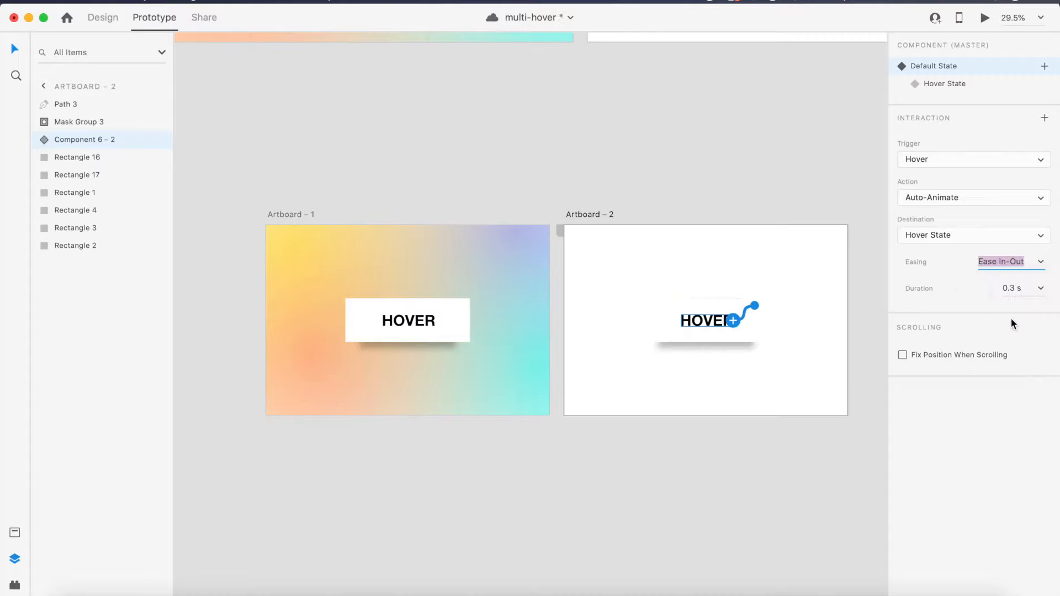
Step: Set the Artboard – 1 component's hover interaction to lead to its Hover State with Ease In-Out easing and 0.5 s duration
{"action": "left_click", "coordinate": [431, 316]}
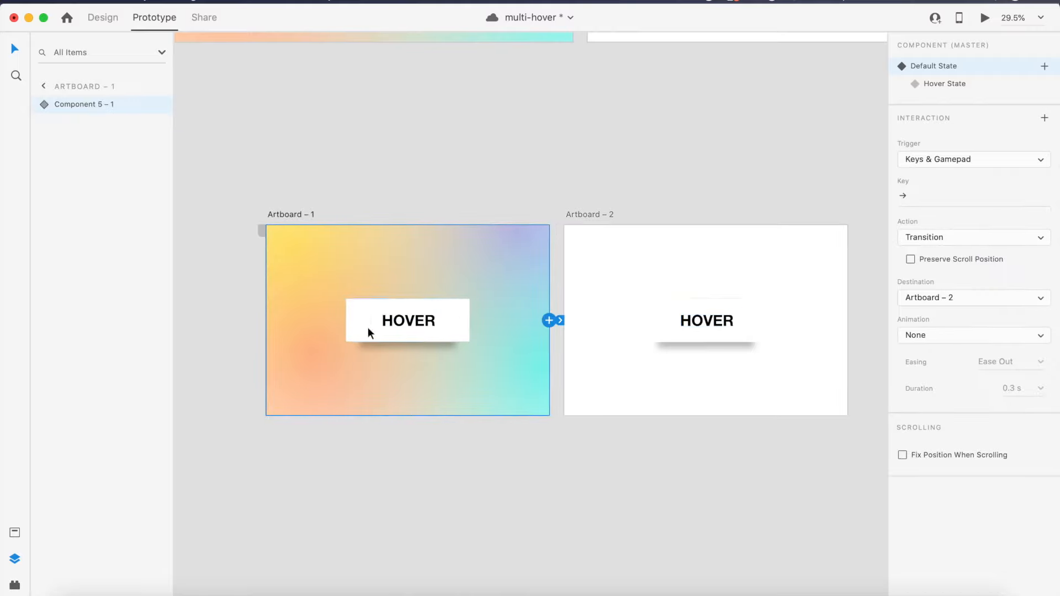
{"action": "left_click", "coordinate": [1009, 239]}
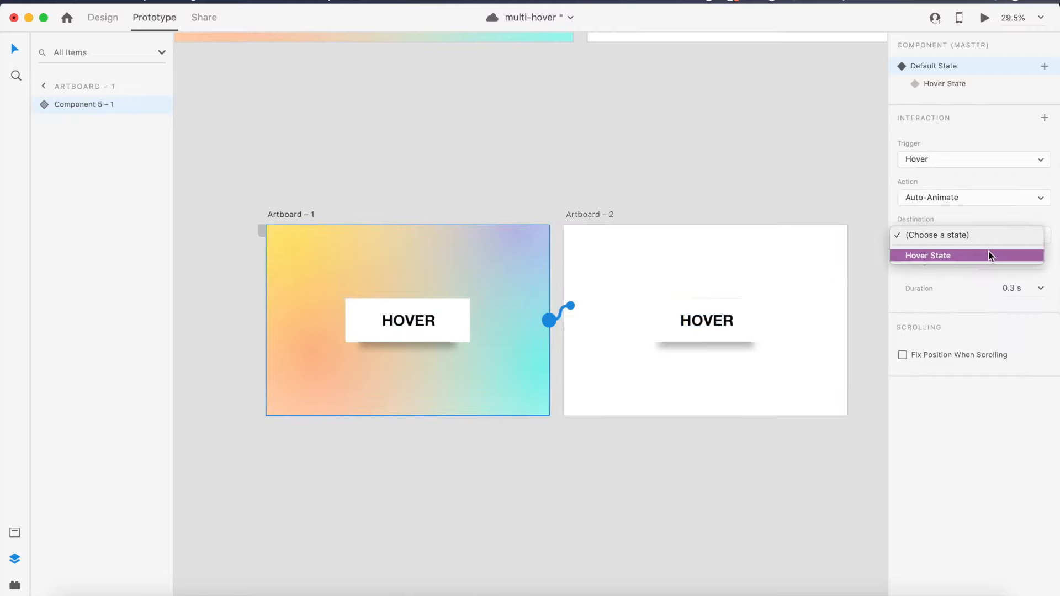
{"action": "left_click", "coordinate": [989, 255]}
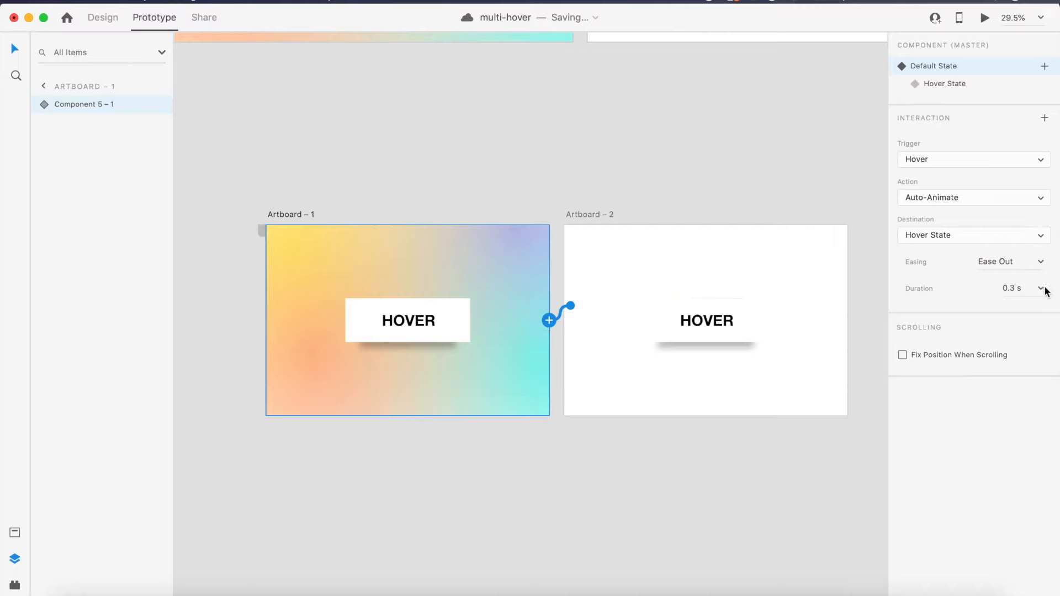
{"action": "left_click", "coordinate": [1042, 264]}
{"action": "left_click", "coordinate": [996, 316]}
{"action": "left_click", "coordinate": [1029, 289]}
{"action": "type", "text": "0.5"}
{"action": "key", "text": "Return"}
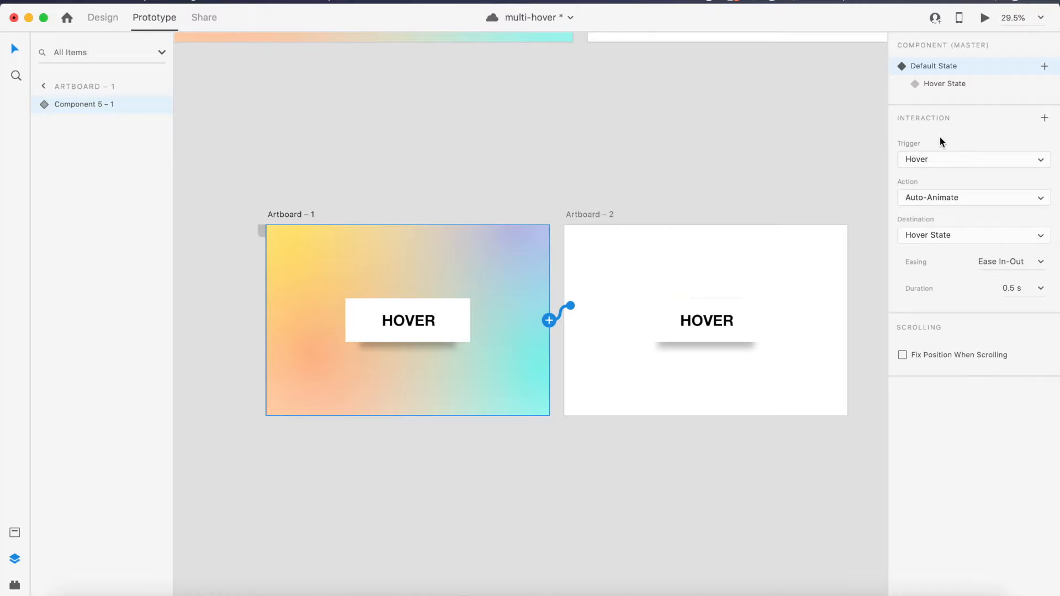
Step: Preview the multi-hover prototype starting from Artboard – 1 and close the preview
{"action": "scroll", "coordinate": [528, 217], "scroll_direction": "up", "scroll_amount": 3}
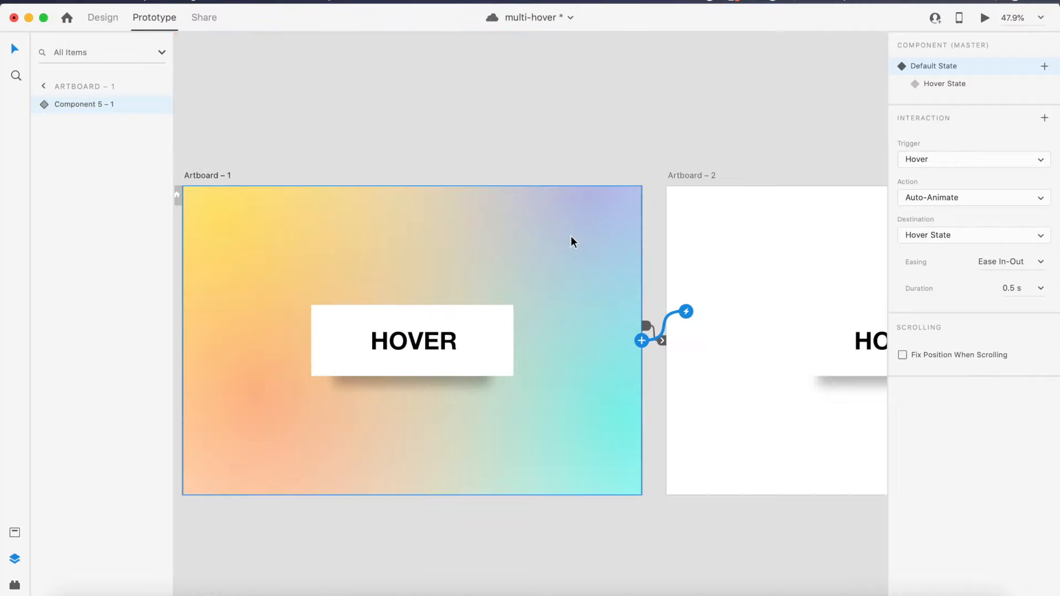
{"action": "left_click", "coordinate": [985, 19]}
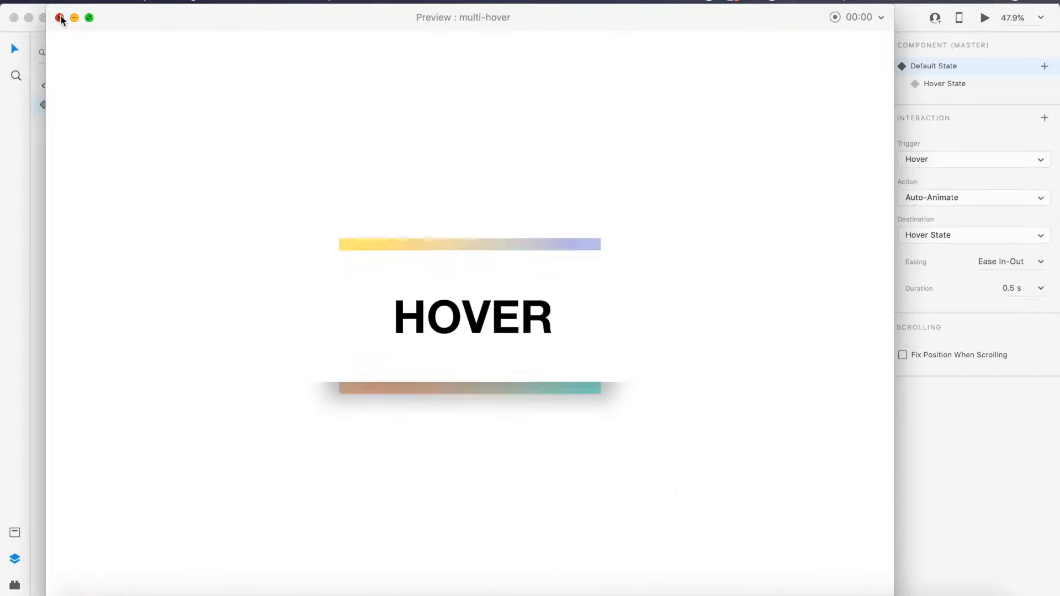
{"action": "left_click", "coordinate": [59, 18]}
Step: Link Artboard – 2 back to Artboard – 1 with a left arrow Keys & Gamepad trigger, using a Transition with animation None
{"action": "left_click", "coordinate": [703, 176]}
{"action": "scroll", "coordinate": [704, 174], "scroll_direction": "right", "scroll_amount": 3}
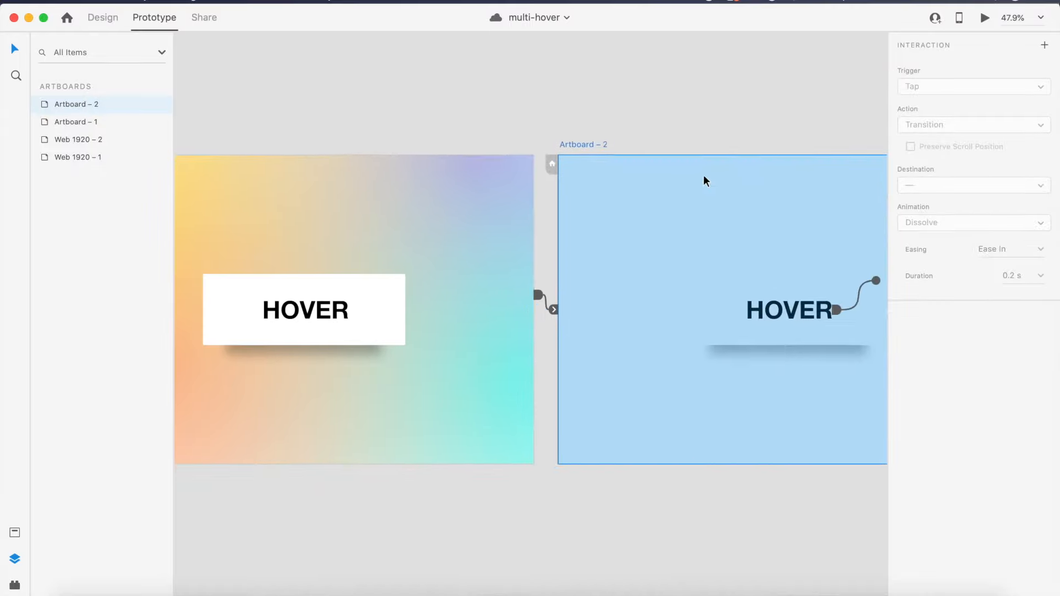
{"action": "scroll", "coordinate": [704, 263], "scroll_direction": "right", "scroll_amount": 3}
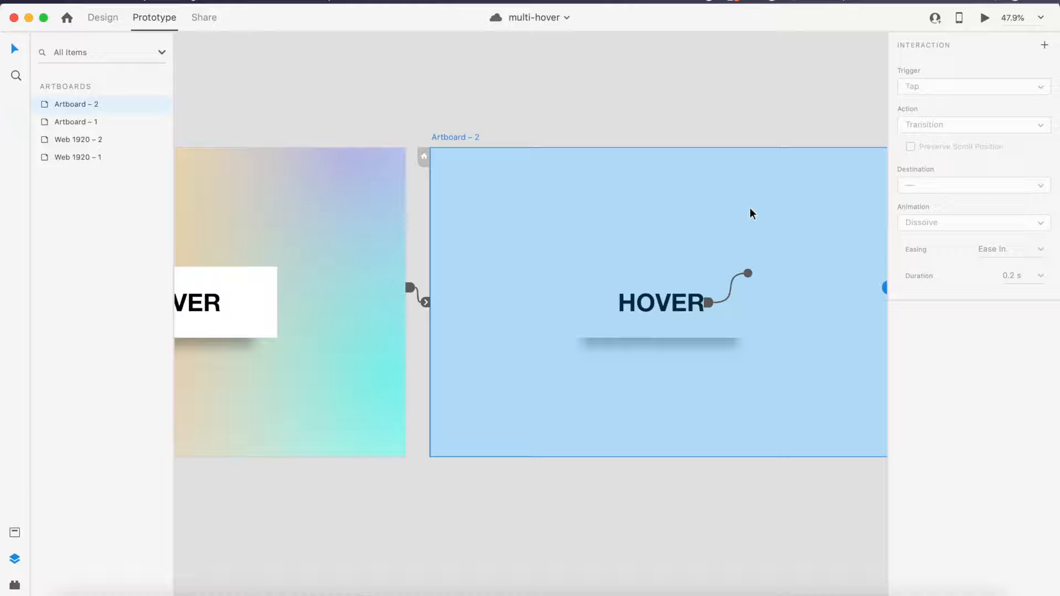
{"action": "scroll", "coordinate": [750, 208], "scroll_direction": "down", "scroll_amount": 5}
{"action": "left_click_drag", "start_coordinate": [773, 232], "coordinate": [497, 292]}
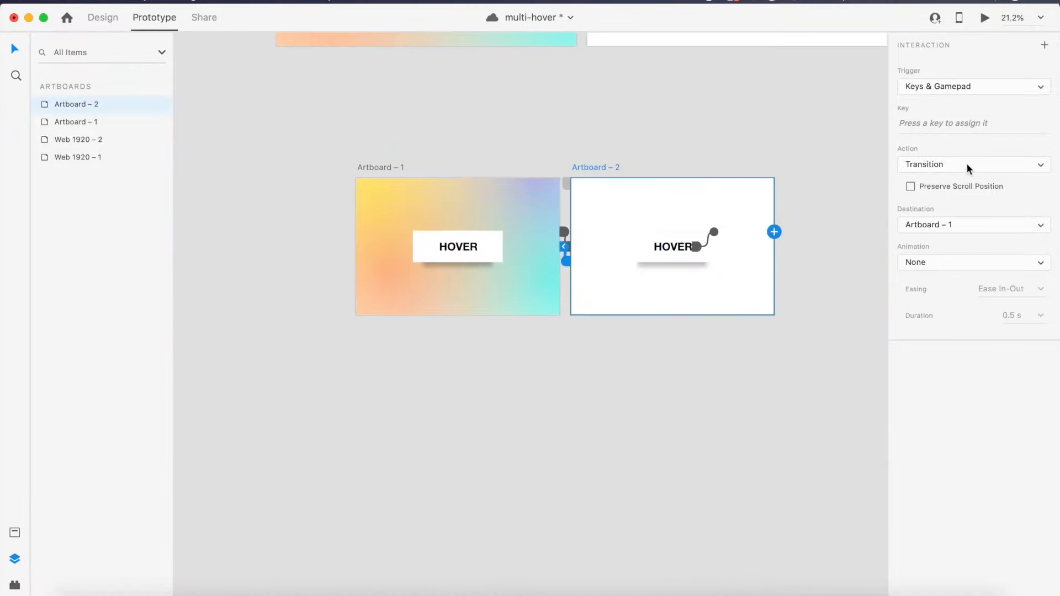
{"action": "left_click", "coordinate": [1013, 126]}
{"action": "key", "text": "Left"}
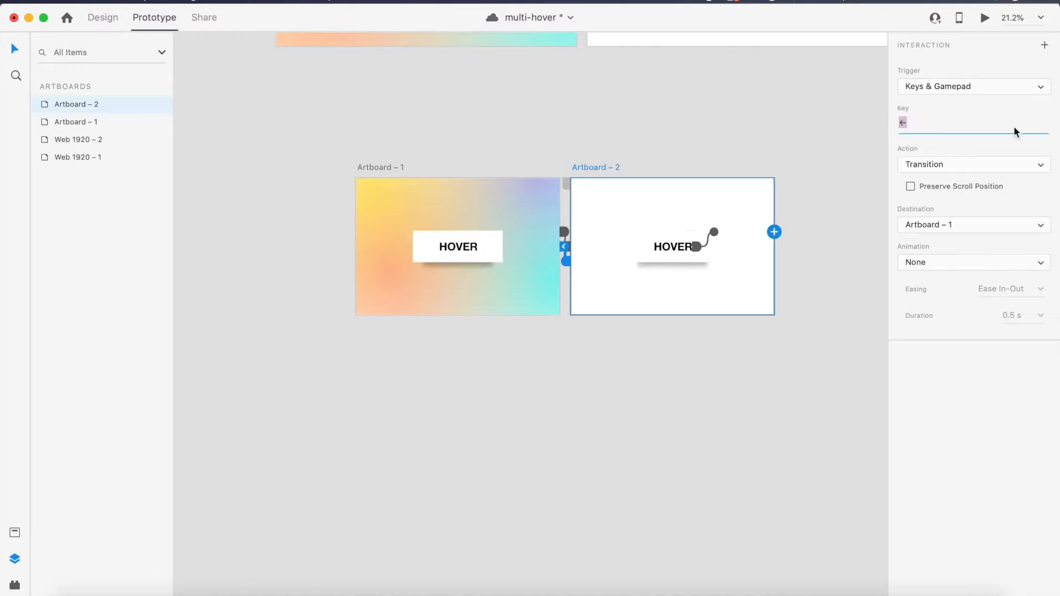
{"action": "left_click", "coordinate": [991, 162]}
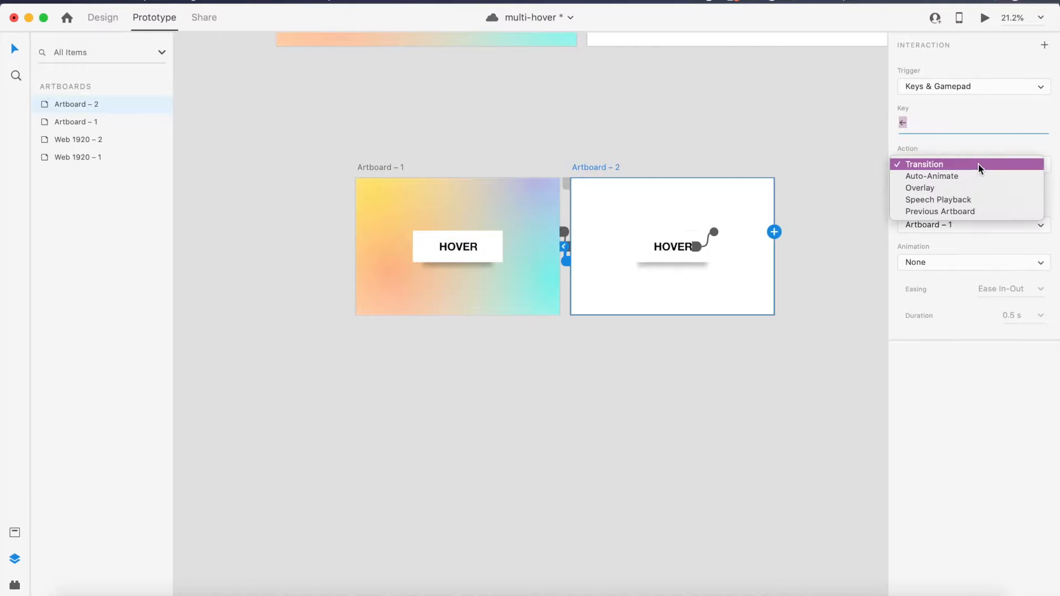
{"action": "left_click", "coordinate": [979, 164]}
{"action": "left_click", "coordinate": [980, 269]}
{"action": "left_click", "coordinate": [970, 265]}
{"action": "left_click", "coordinate": [520, 197]}
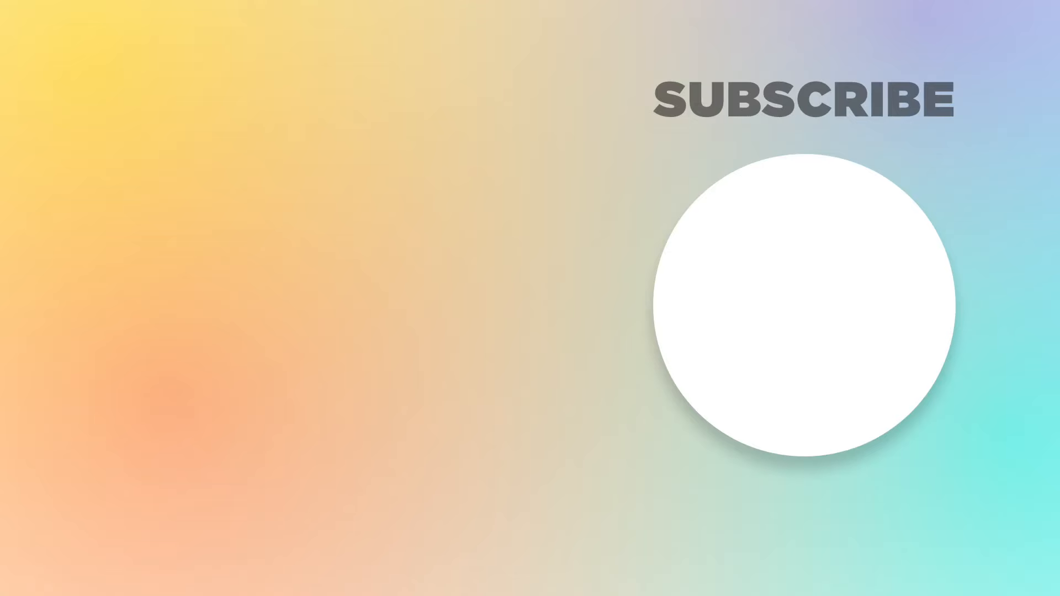